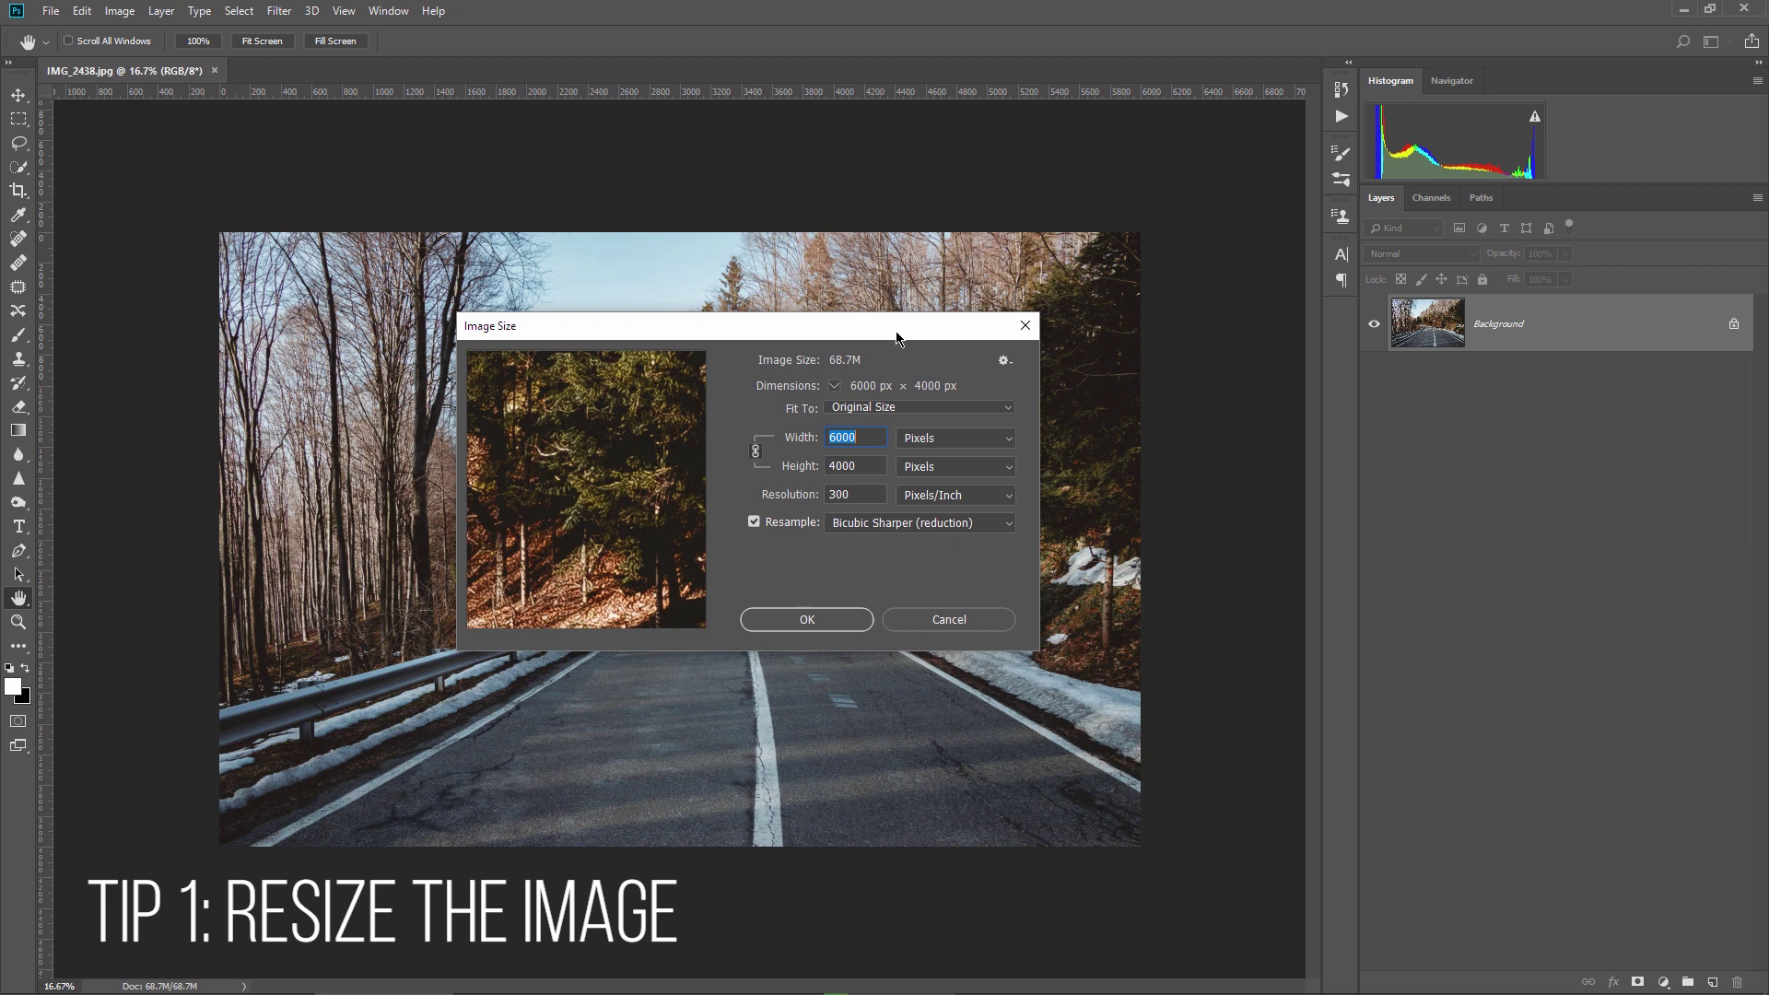
- Try different Width values in Image Size, clearing the field, and leave the photo at 6000 px
{"action": "mouse_move", "coordinate": [896, 335]}
{"action": "left_mouse_down"}
{"action": "mouse_move", "coordinate": [1420, 404]}
{"action": "mouse_move", "coordinate": [1371, 396]}
{"action": "left_mouse_up"}
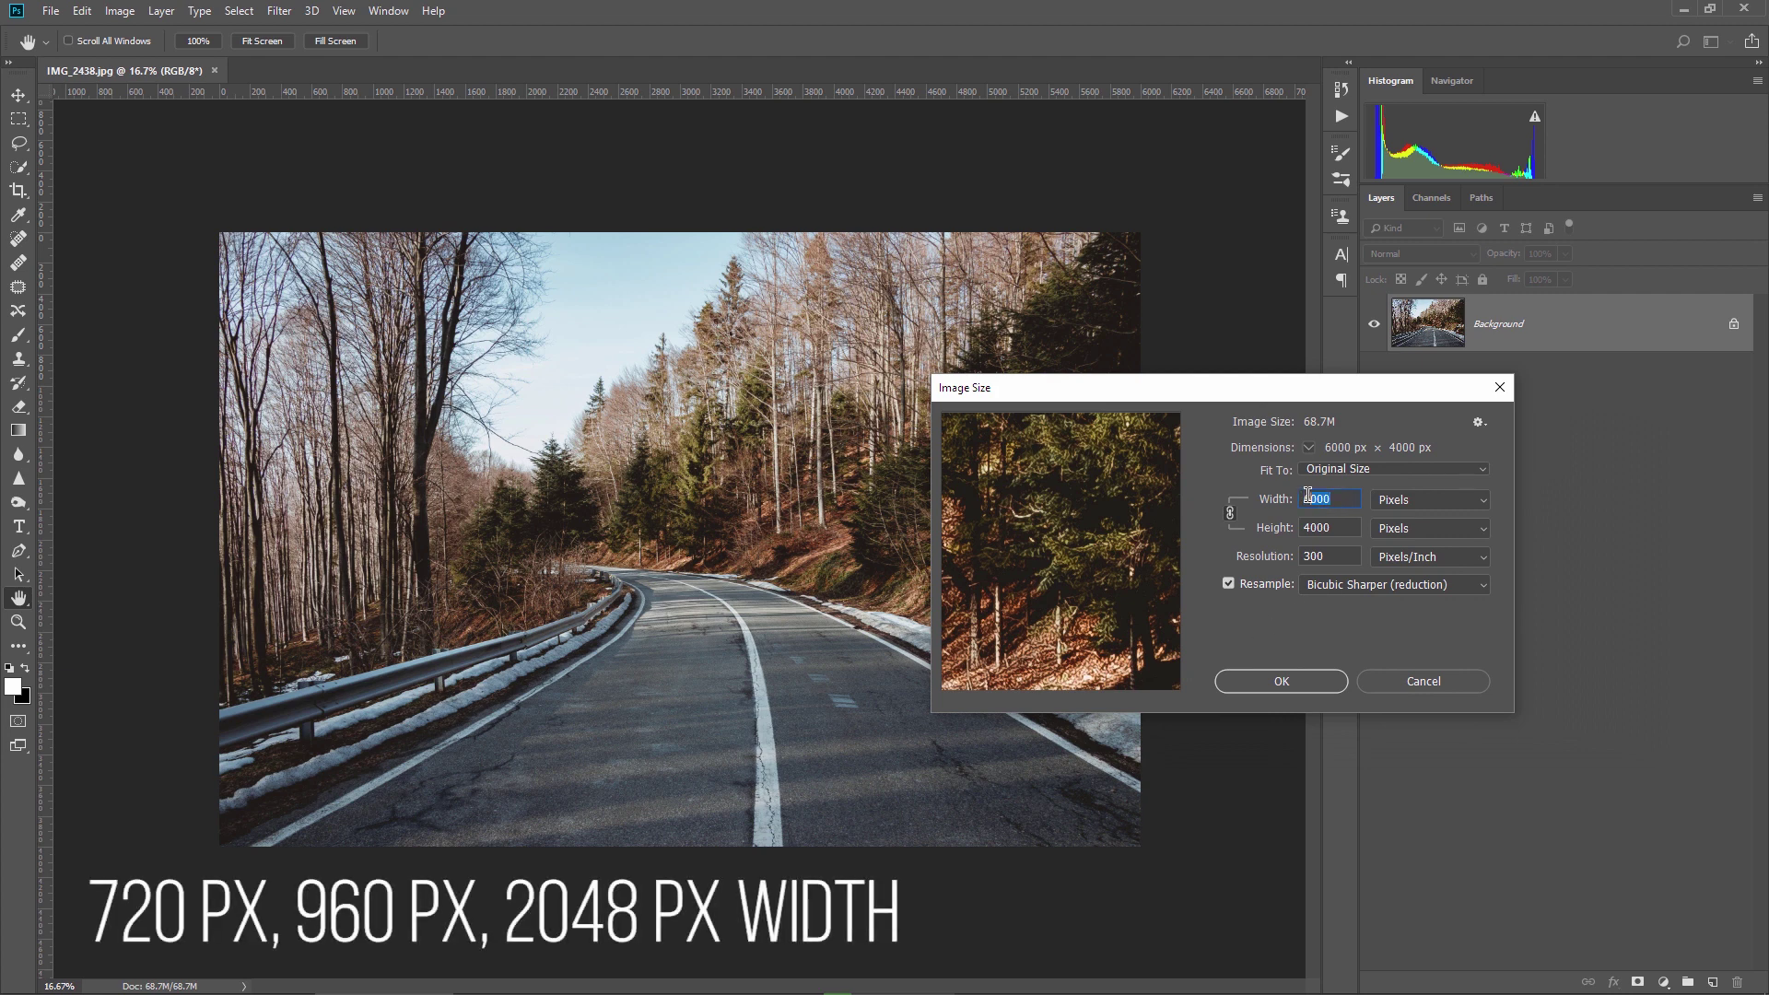
{"action": "type", "text": "720"}
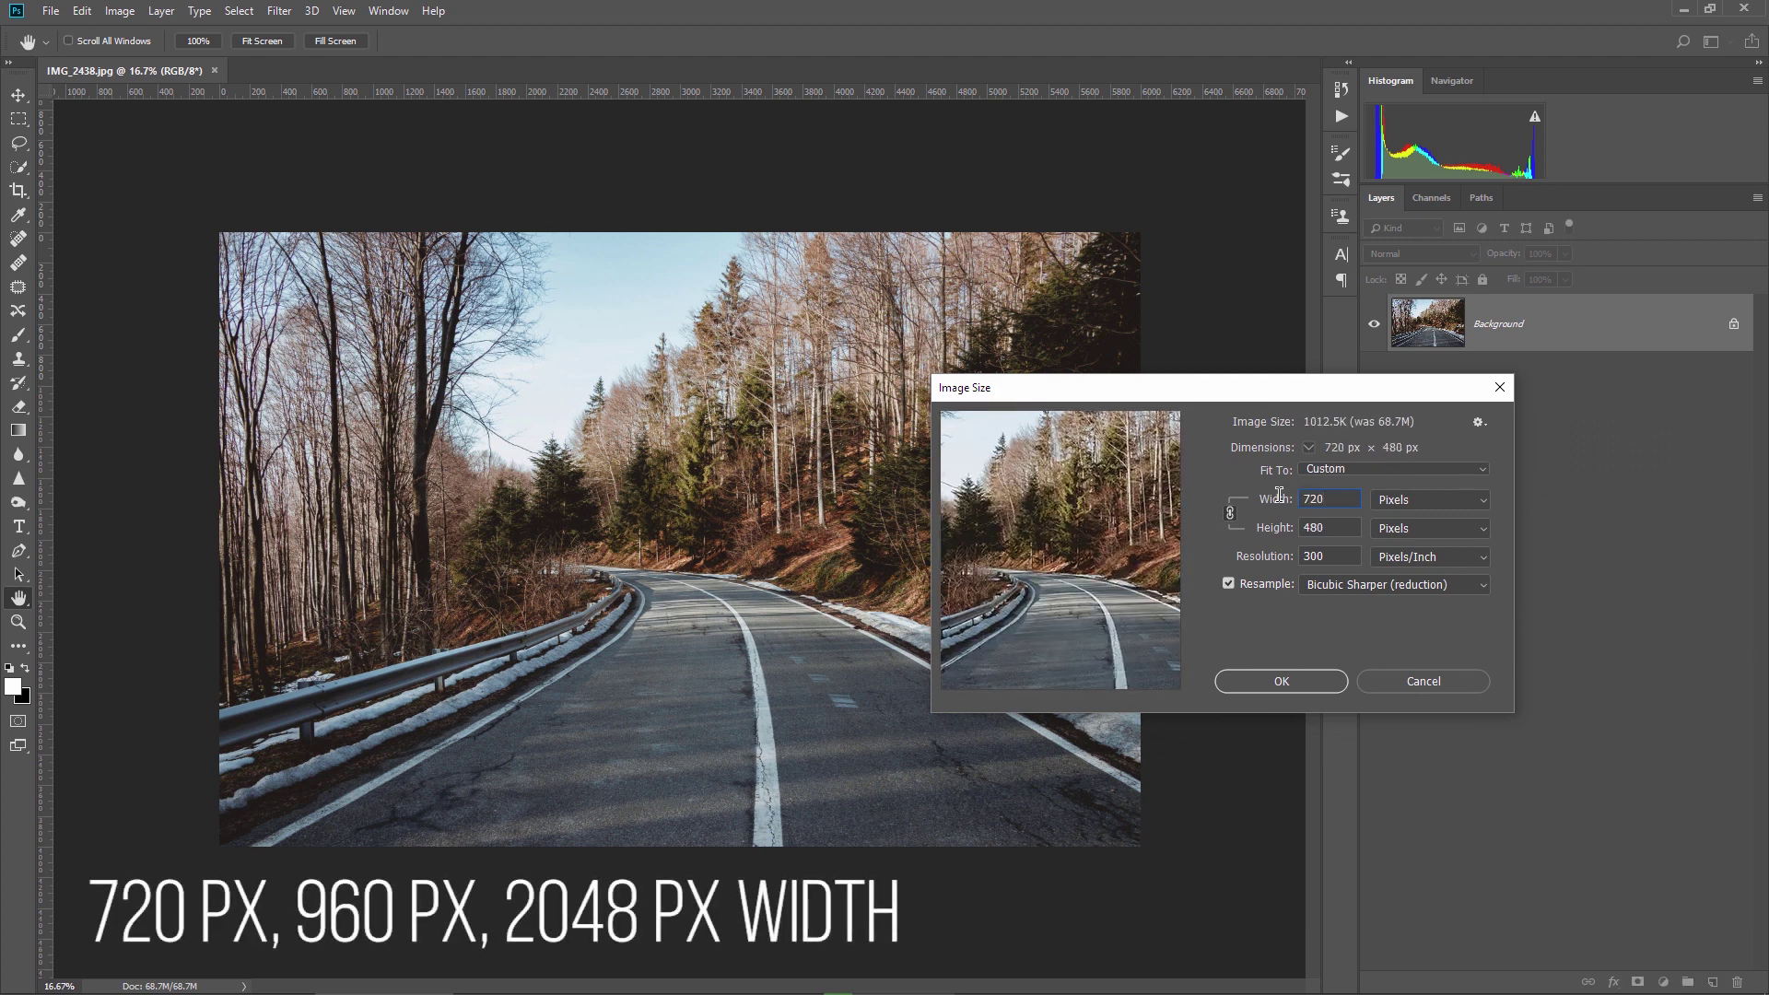
{"action": "type", "text": "96"}
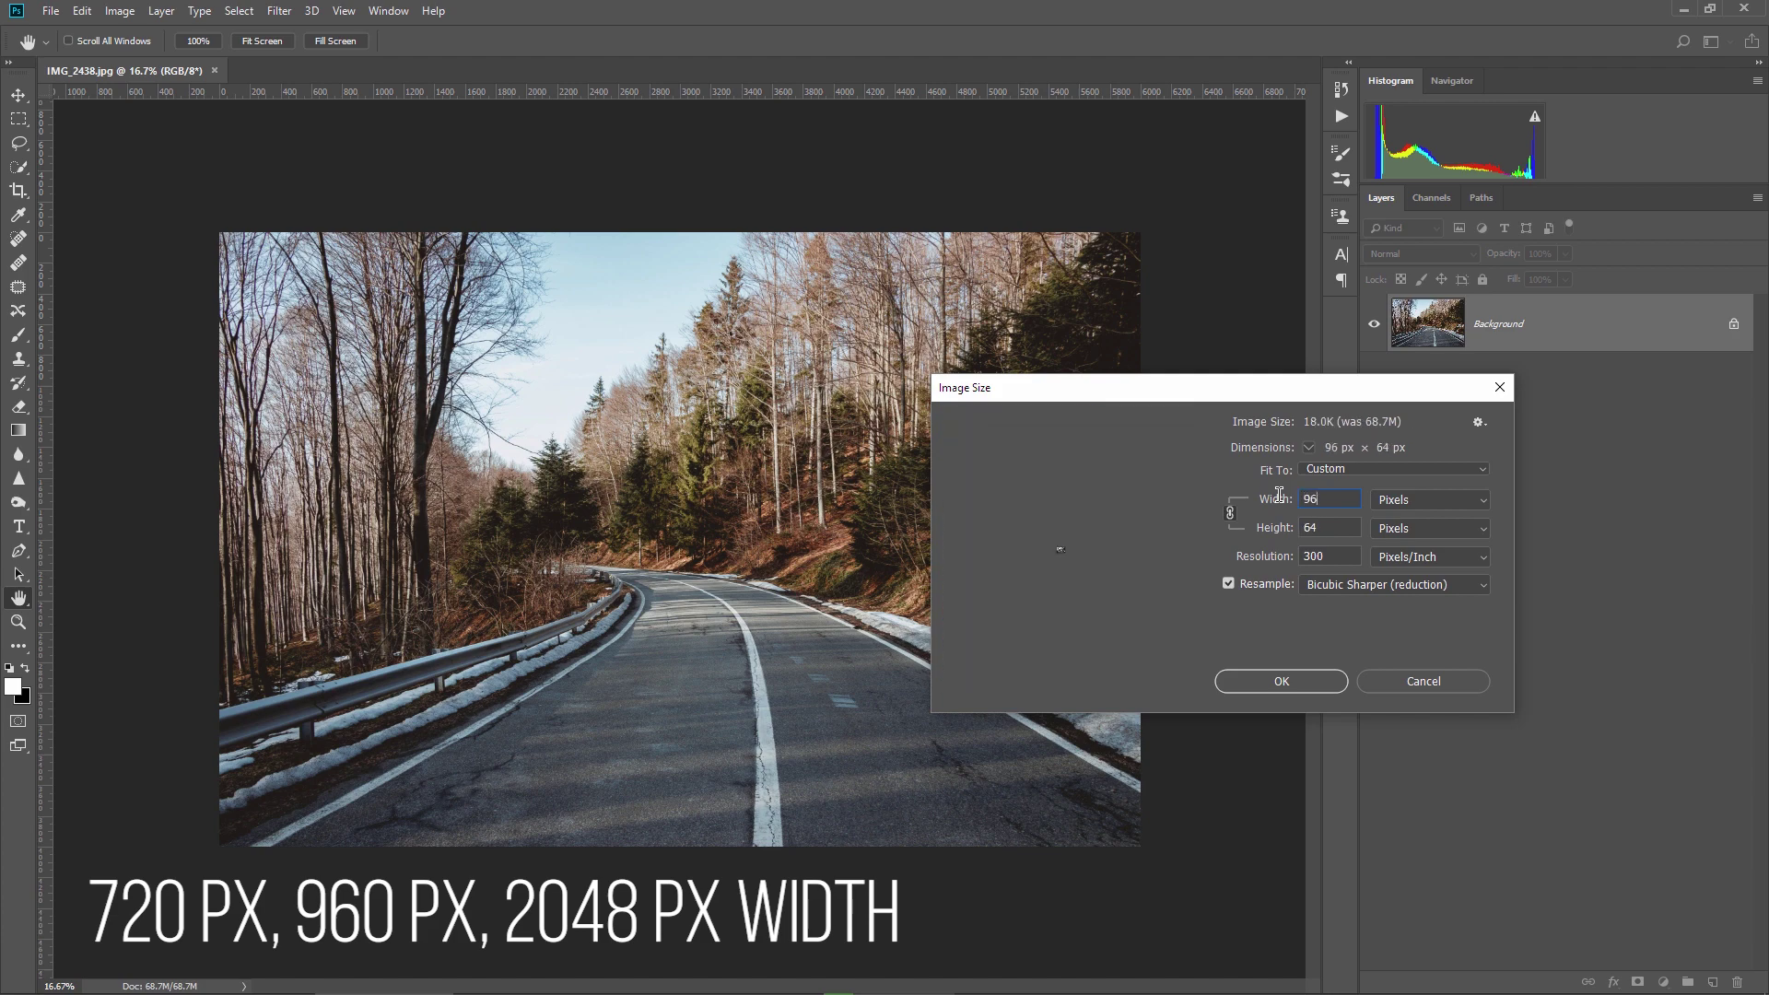
{"action": "type", "text": "0"}
{"action": "type", "text": "20"}
{"action": "type", "text": "48"}
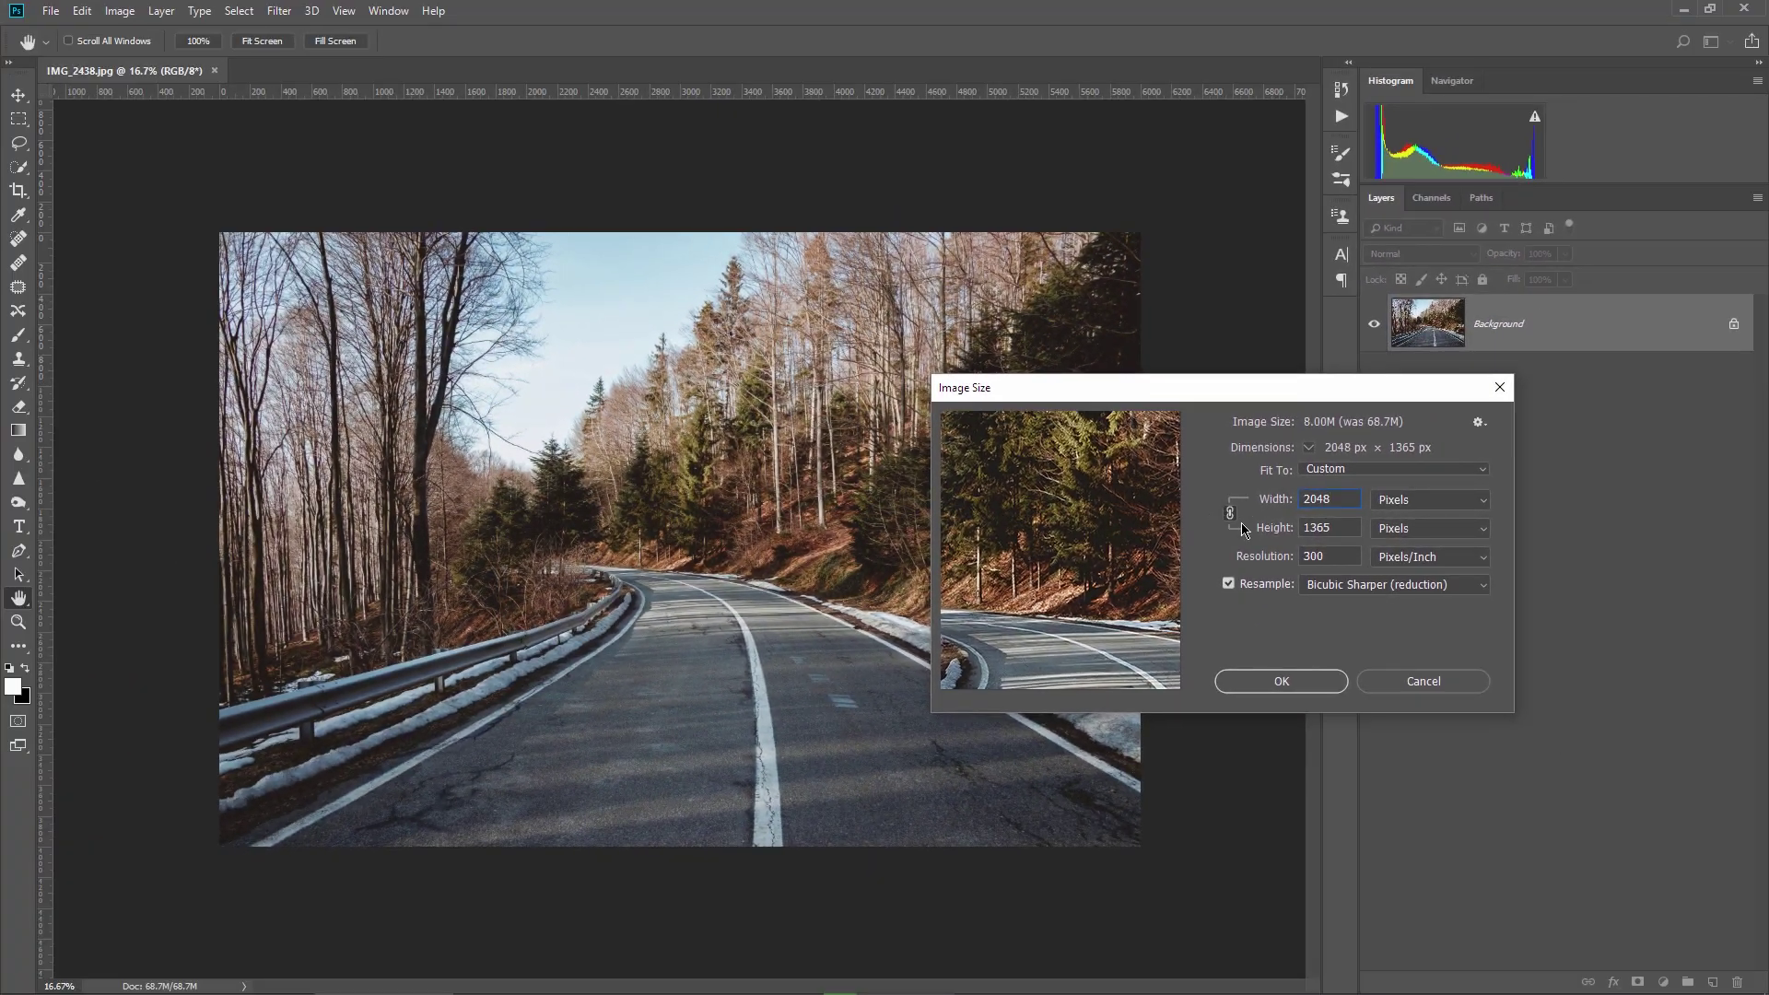
{"action": "key", "text": "BackSpace"}
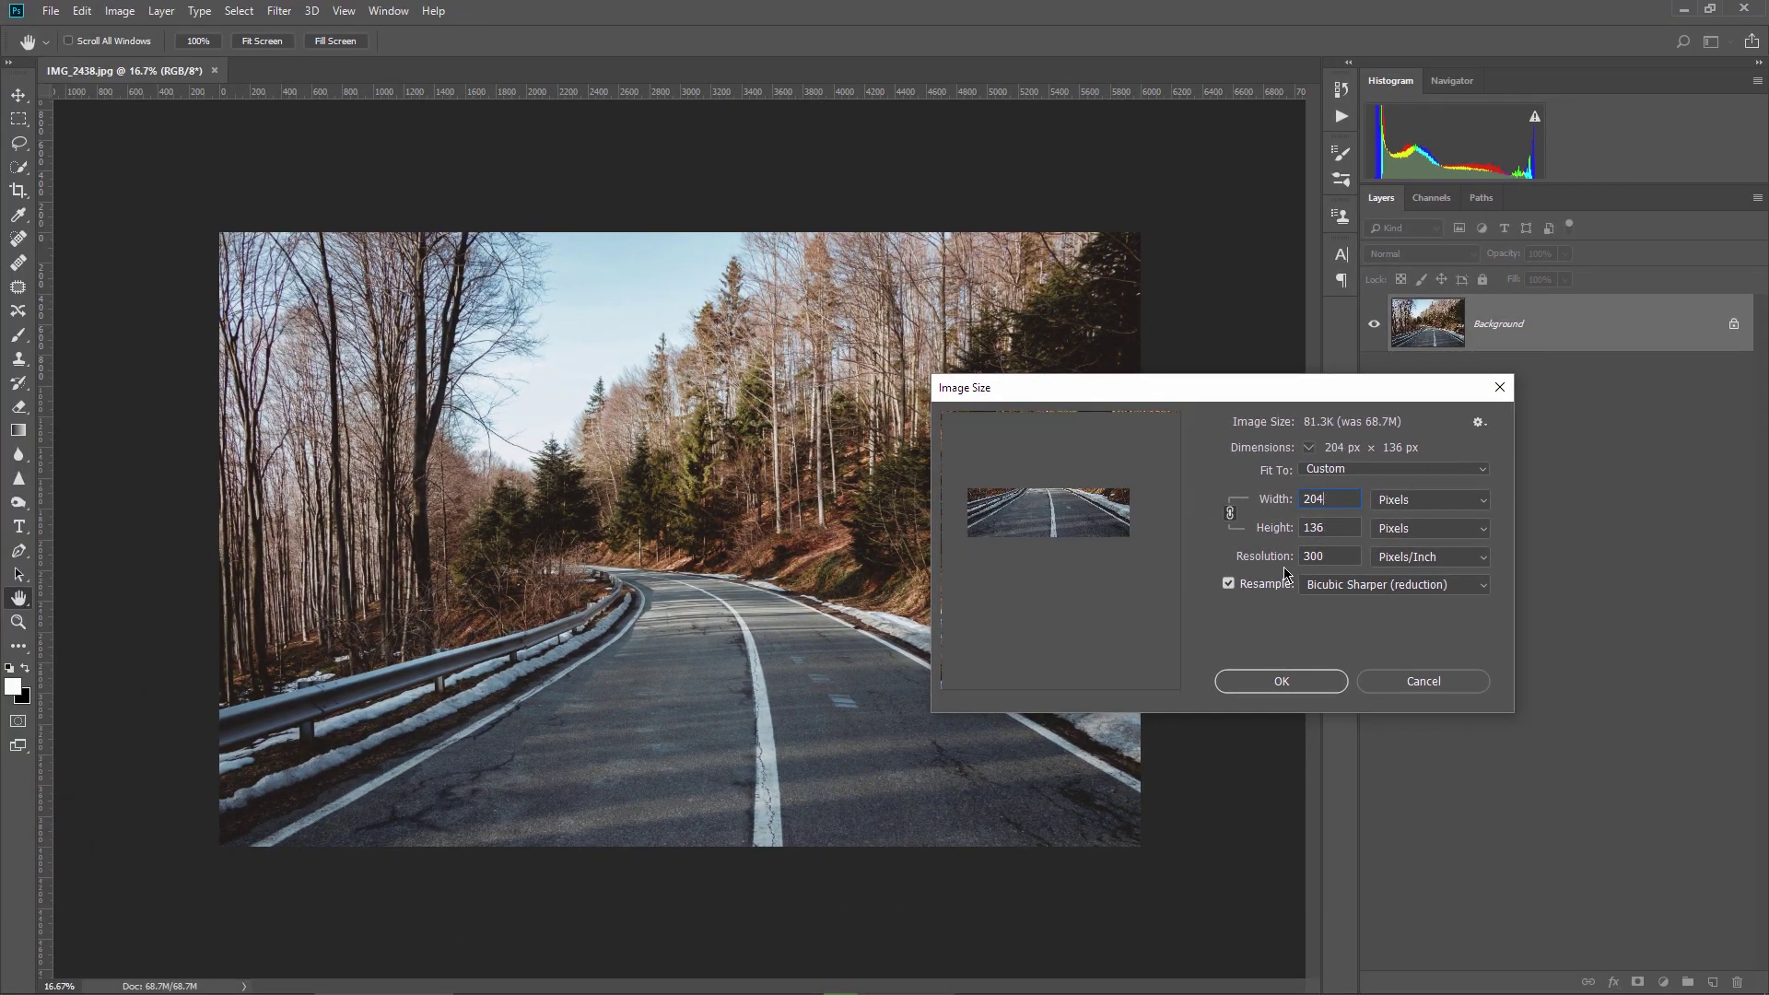
{"action": "key", "text": "BackSpace"}
{"action": "key", "text": "BackSpace"}
{"action": "key", "text": "BackSpace"}
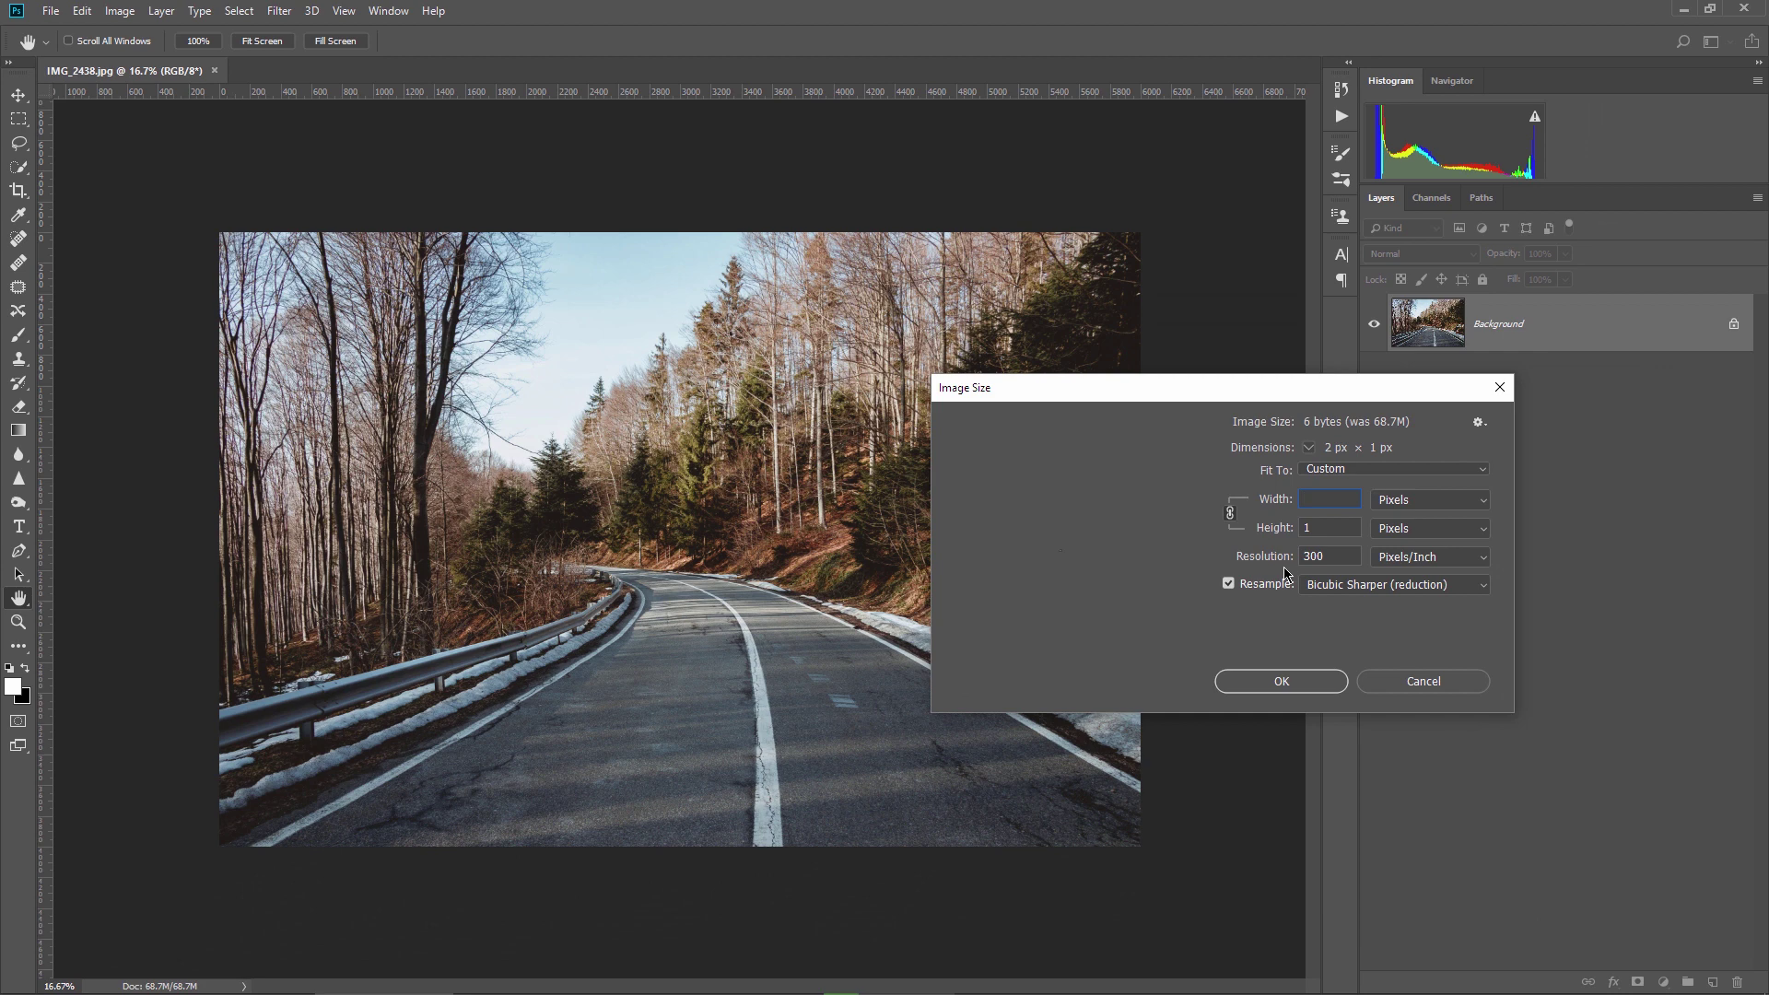
{"action": "type", "text": "960"}
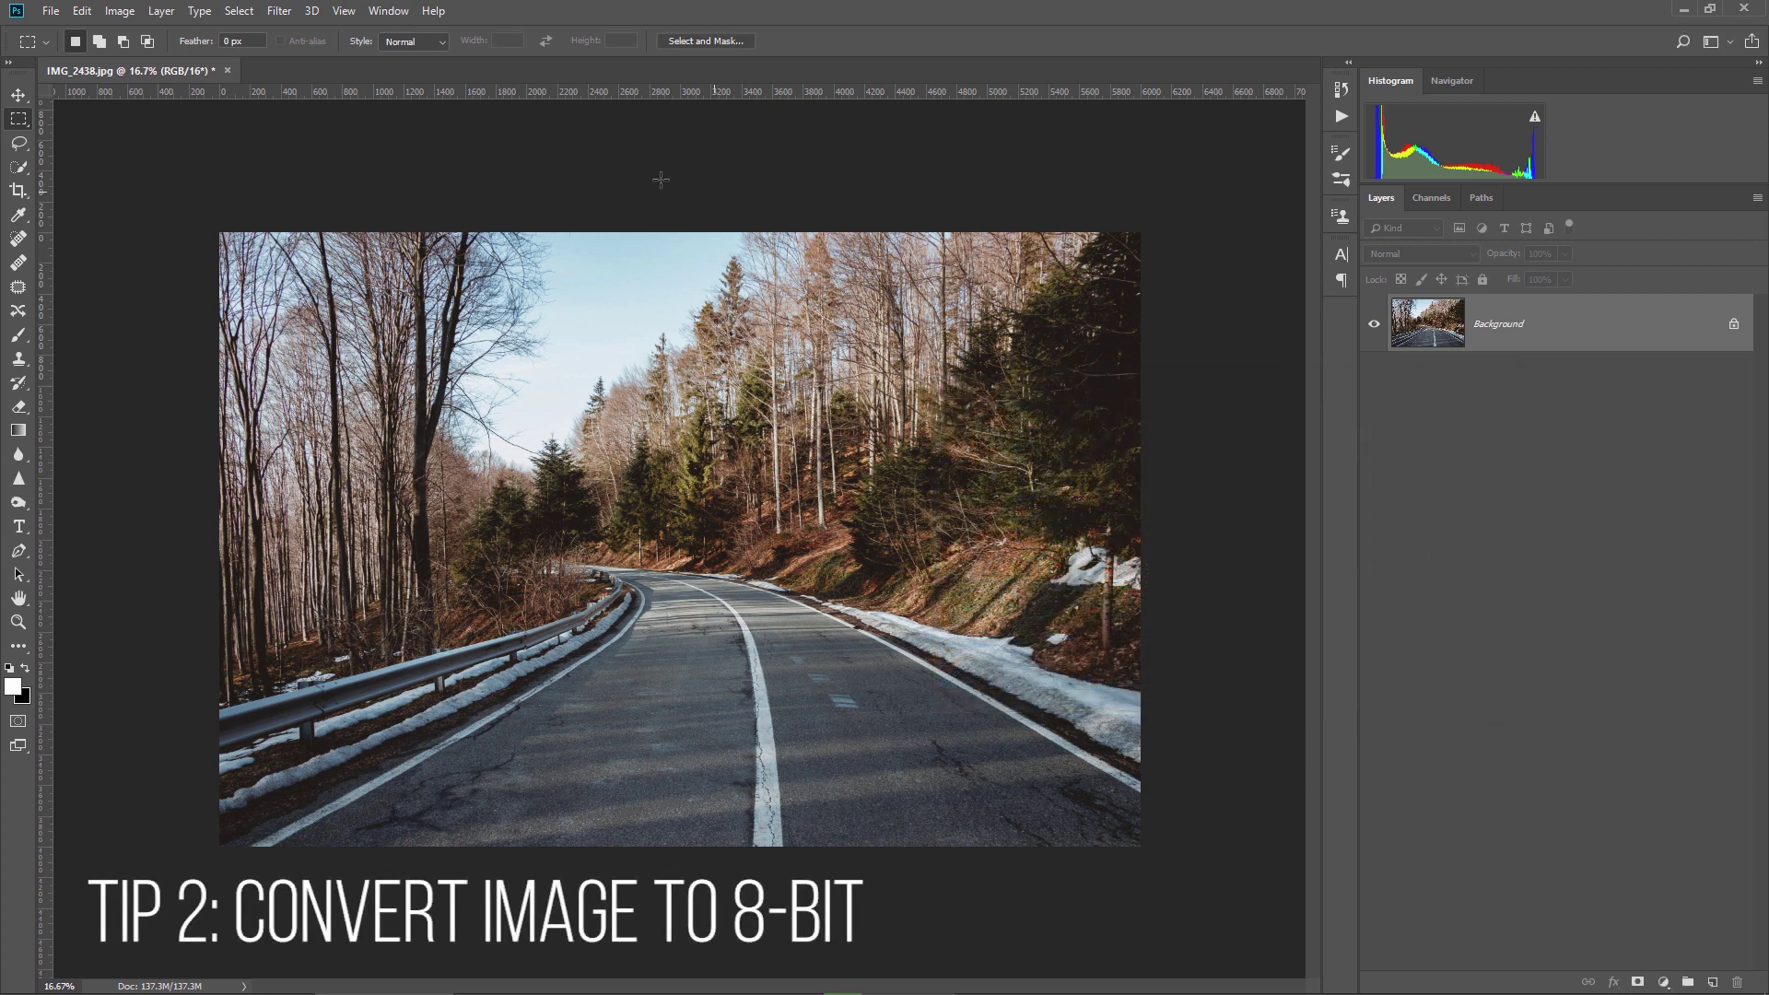
- Convert the road photo to 8 Bits/Channel via Image > Mode
{"action": "left_click", "coordinate": [119, 10]}
{"action": "mouse_move", "coordinate": [133, 30]}
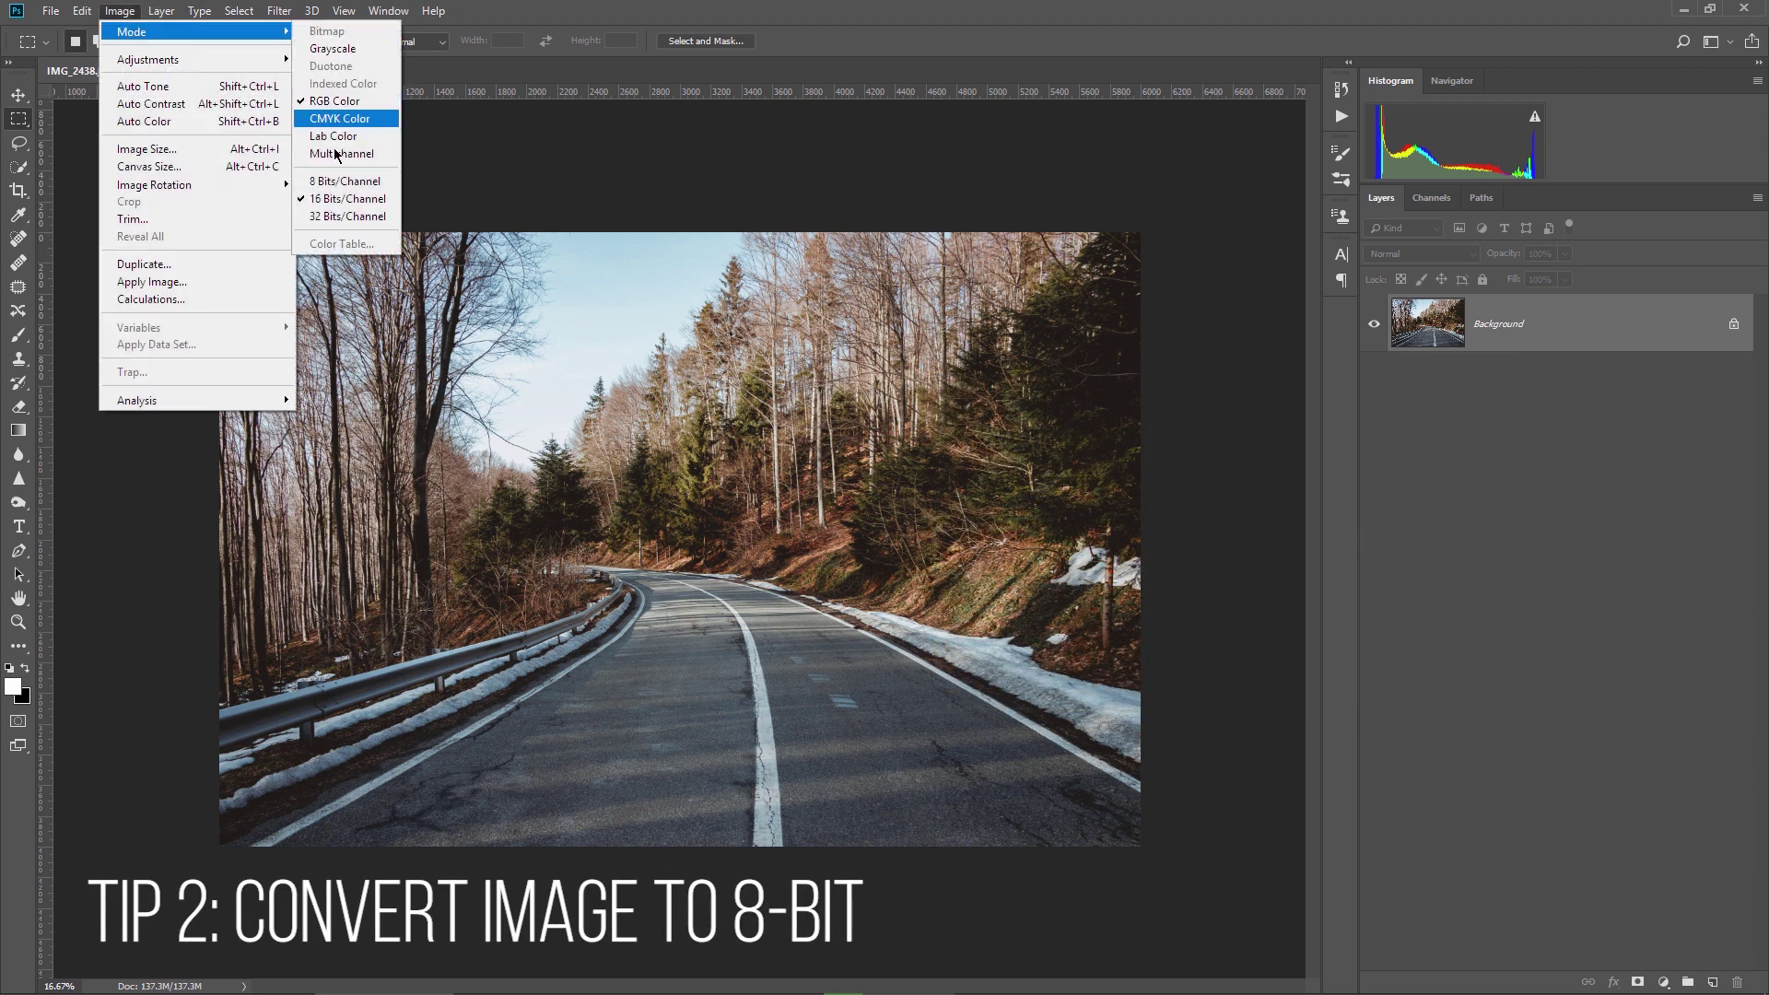
{"action": "left_click", "coordinate": [348, 186]}
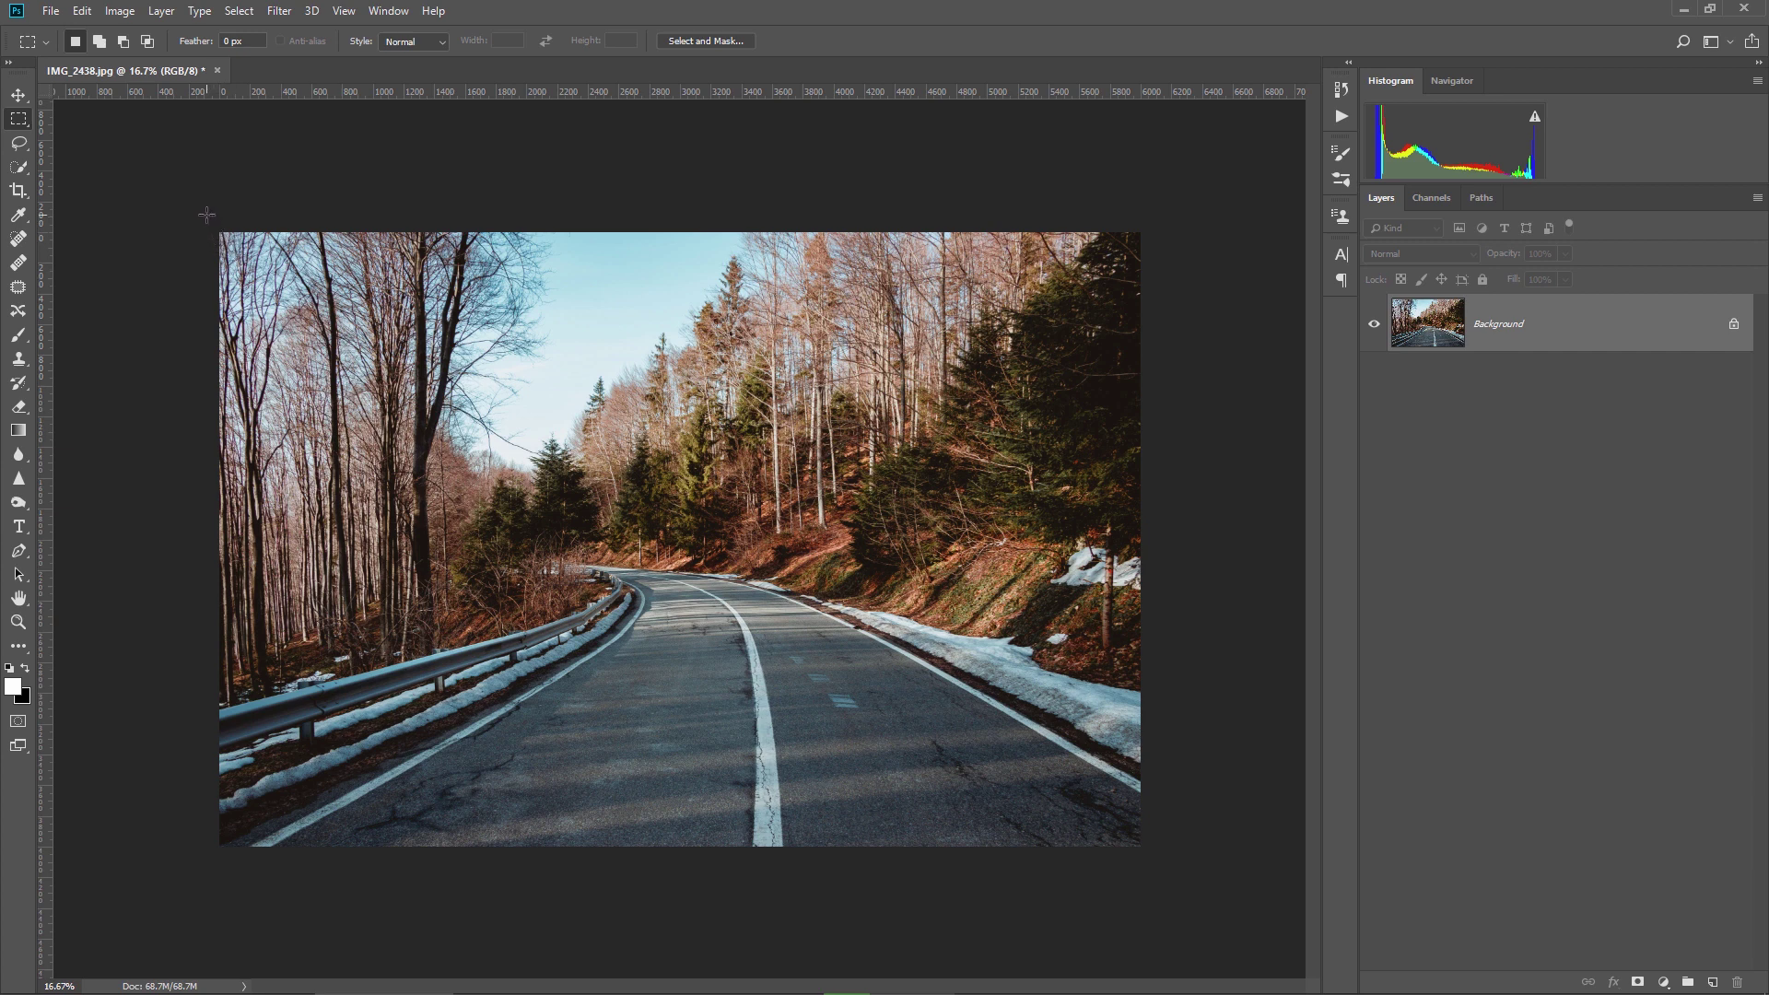
- Assign the sRGB IEC61966-2.1 profile to the road photo through Edit > Assign Profile
{"action": "left_click", "coordinate": [83, 12]}
{"action": "left_click", "coordinate": [121, 647]}
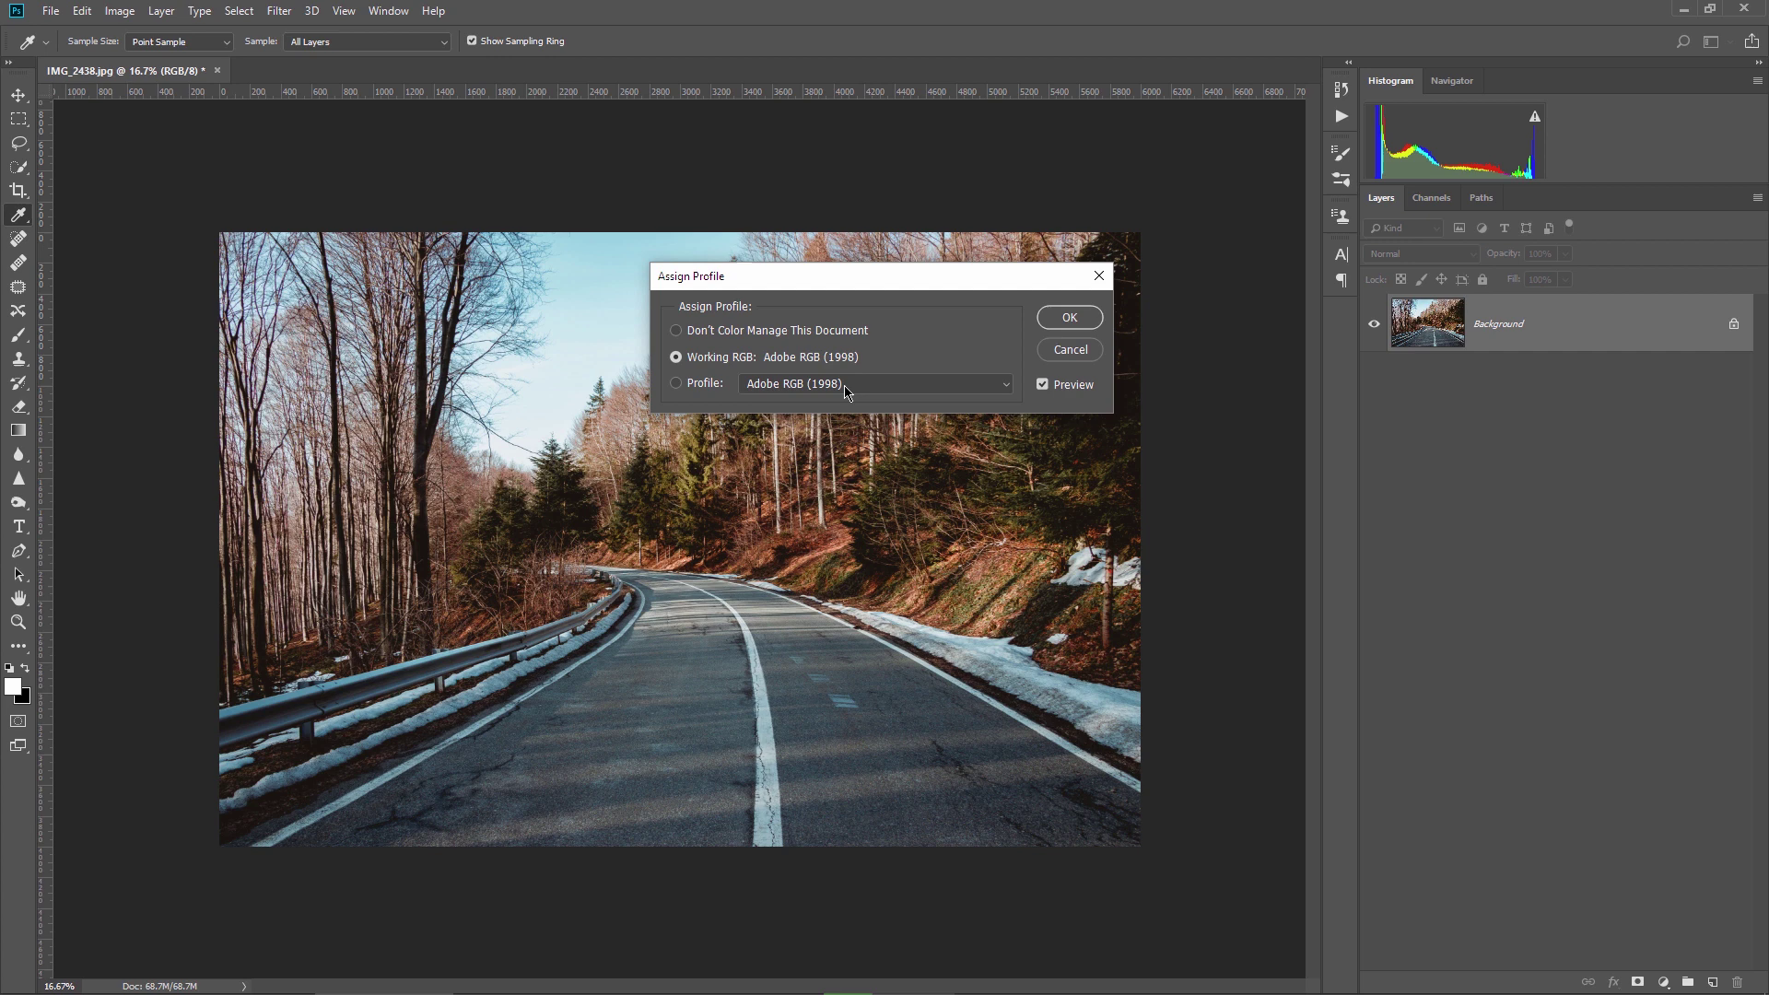
{"action": "left_click", "coordinate": [863, 394]}
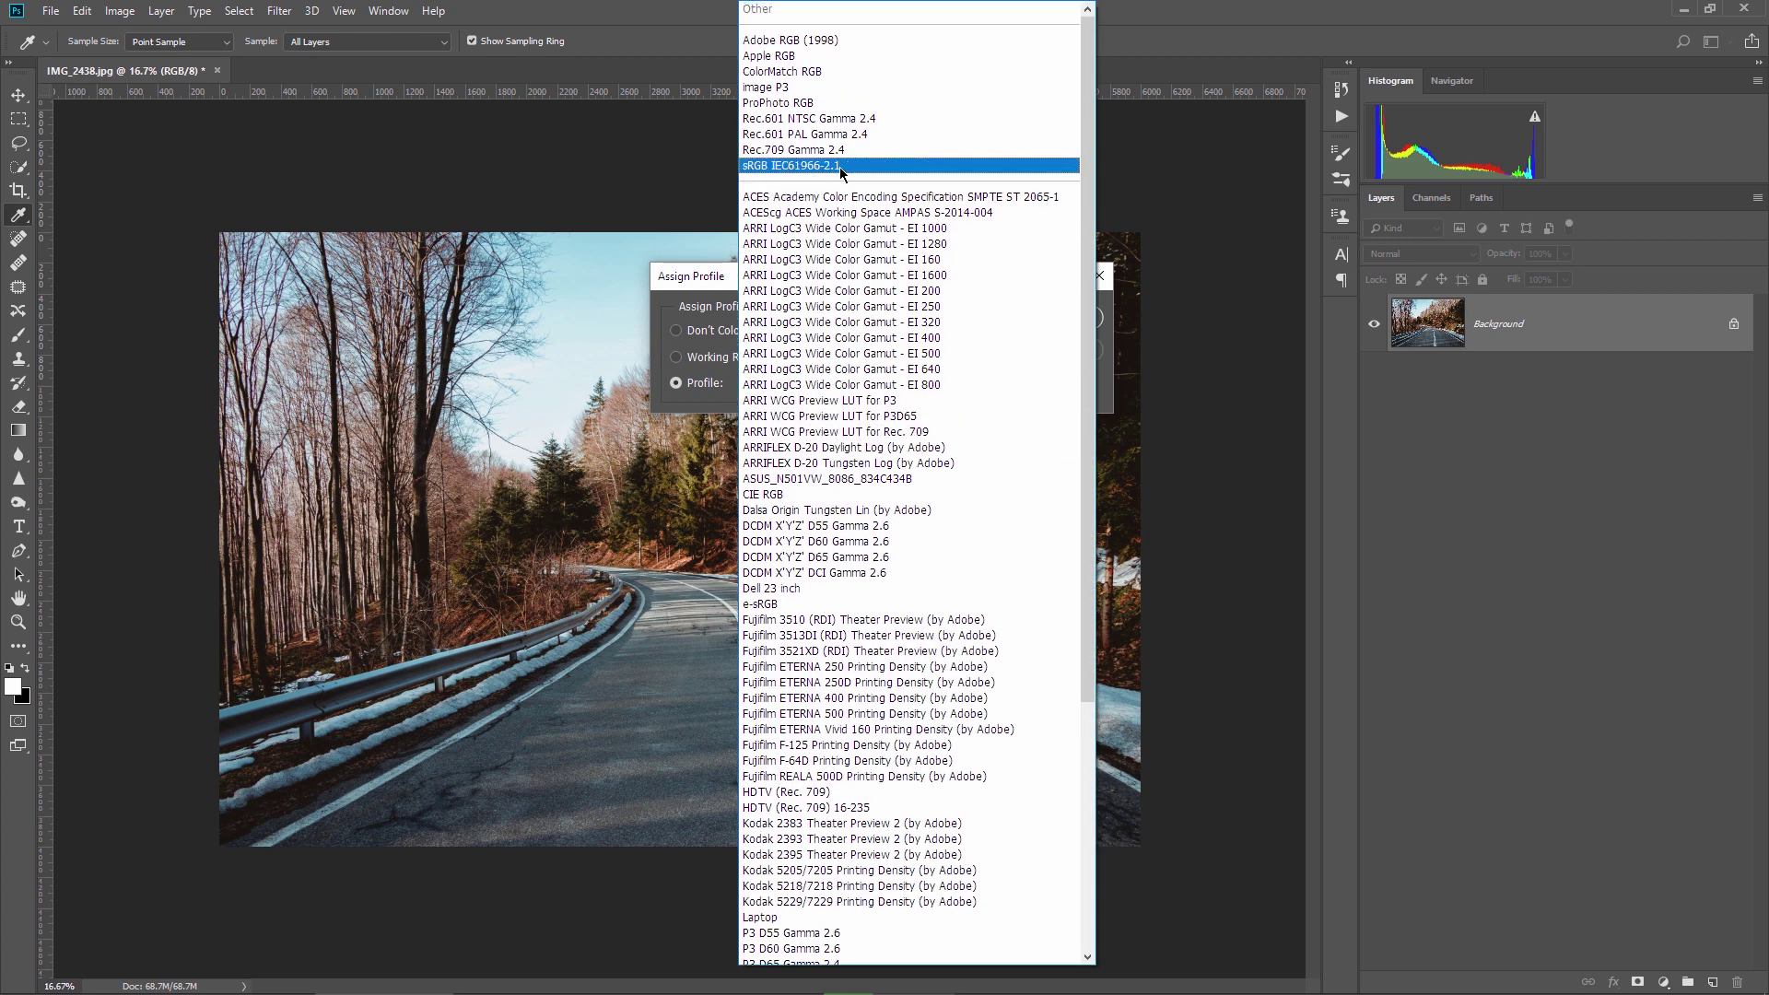
{"action": "left_click", "coordinate": [857, 167]}
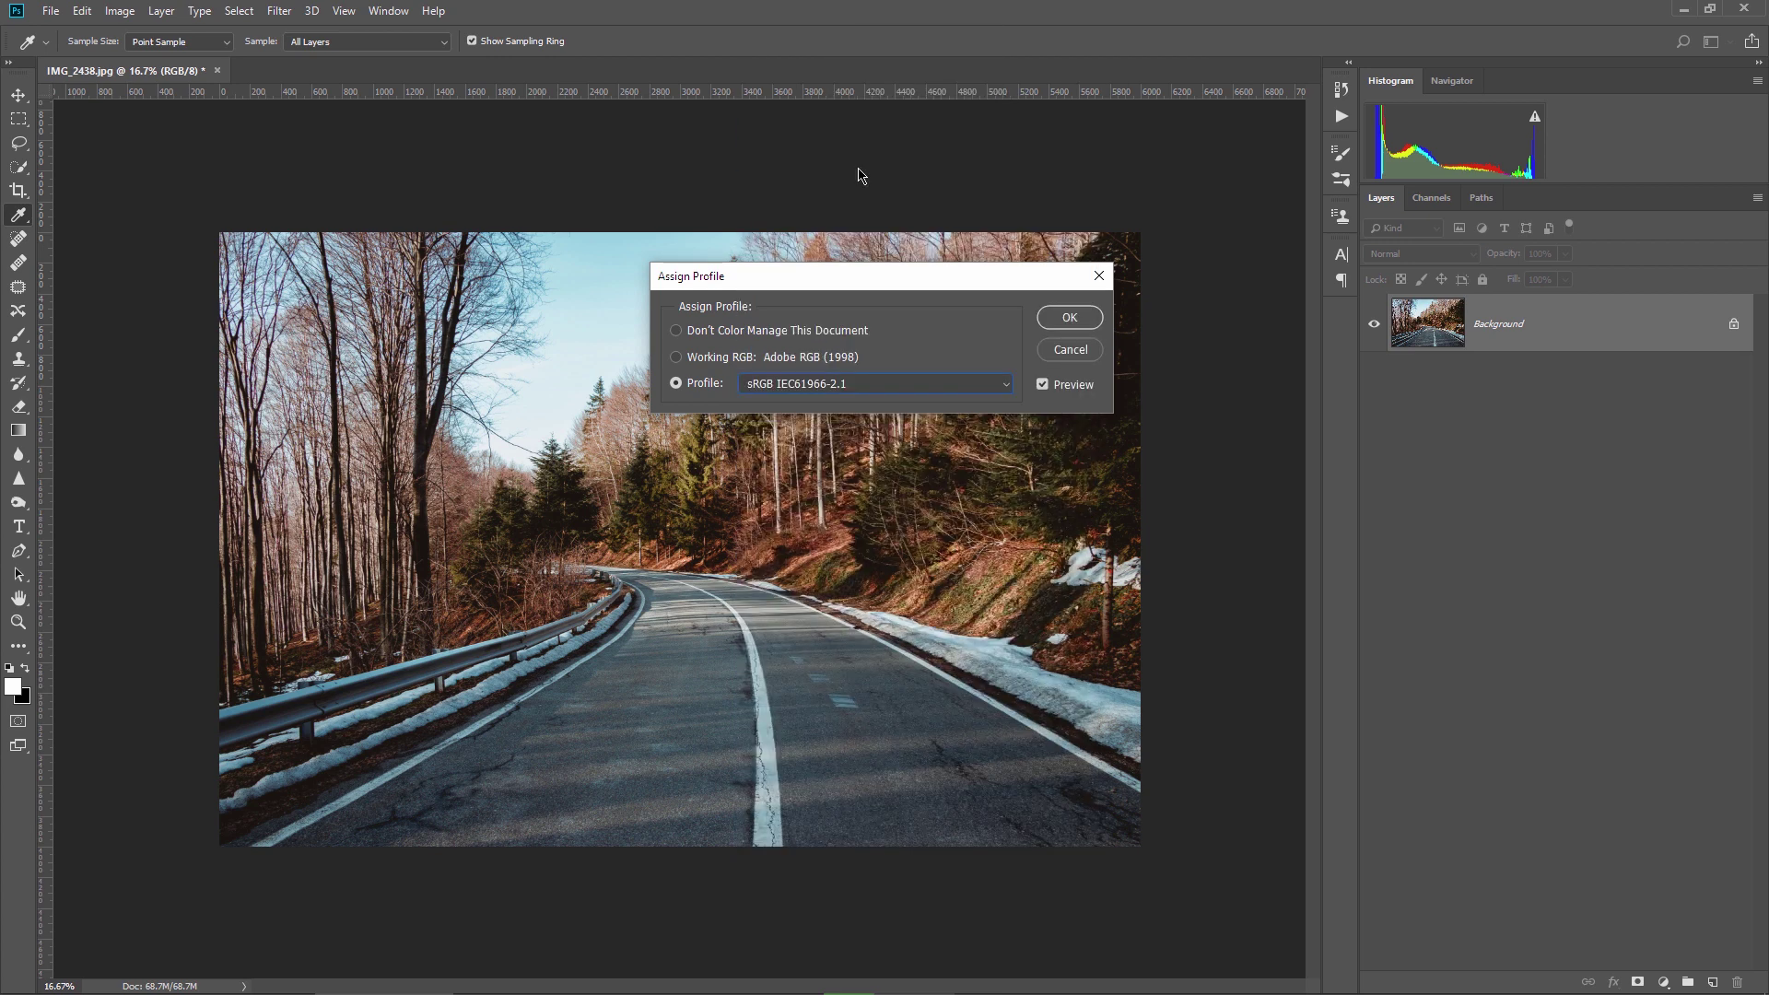
{"action": "left_click_drag", "start_coordinate": [923, 277], "coordinate": [1079, 208]}
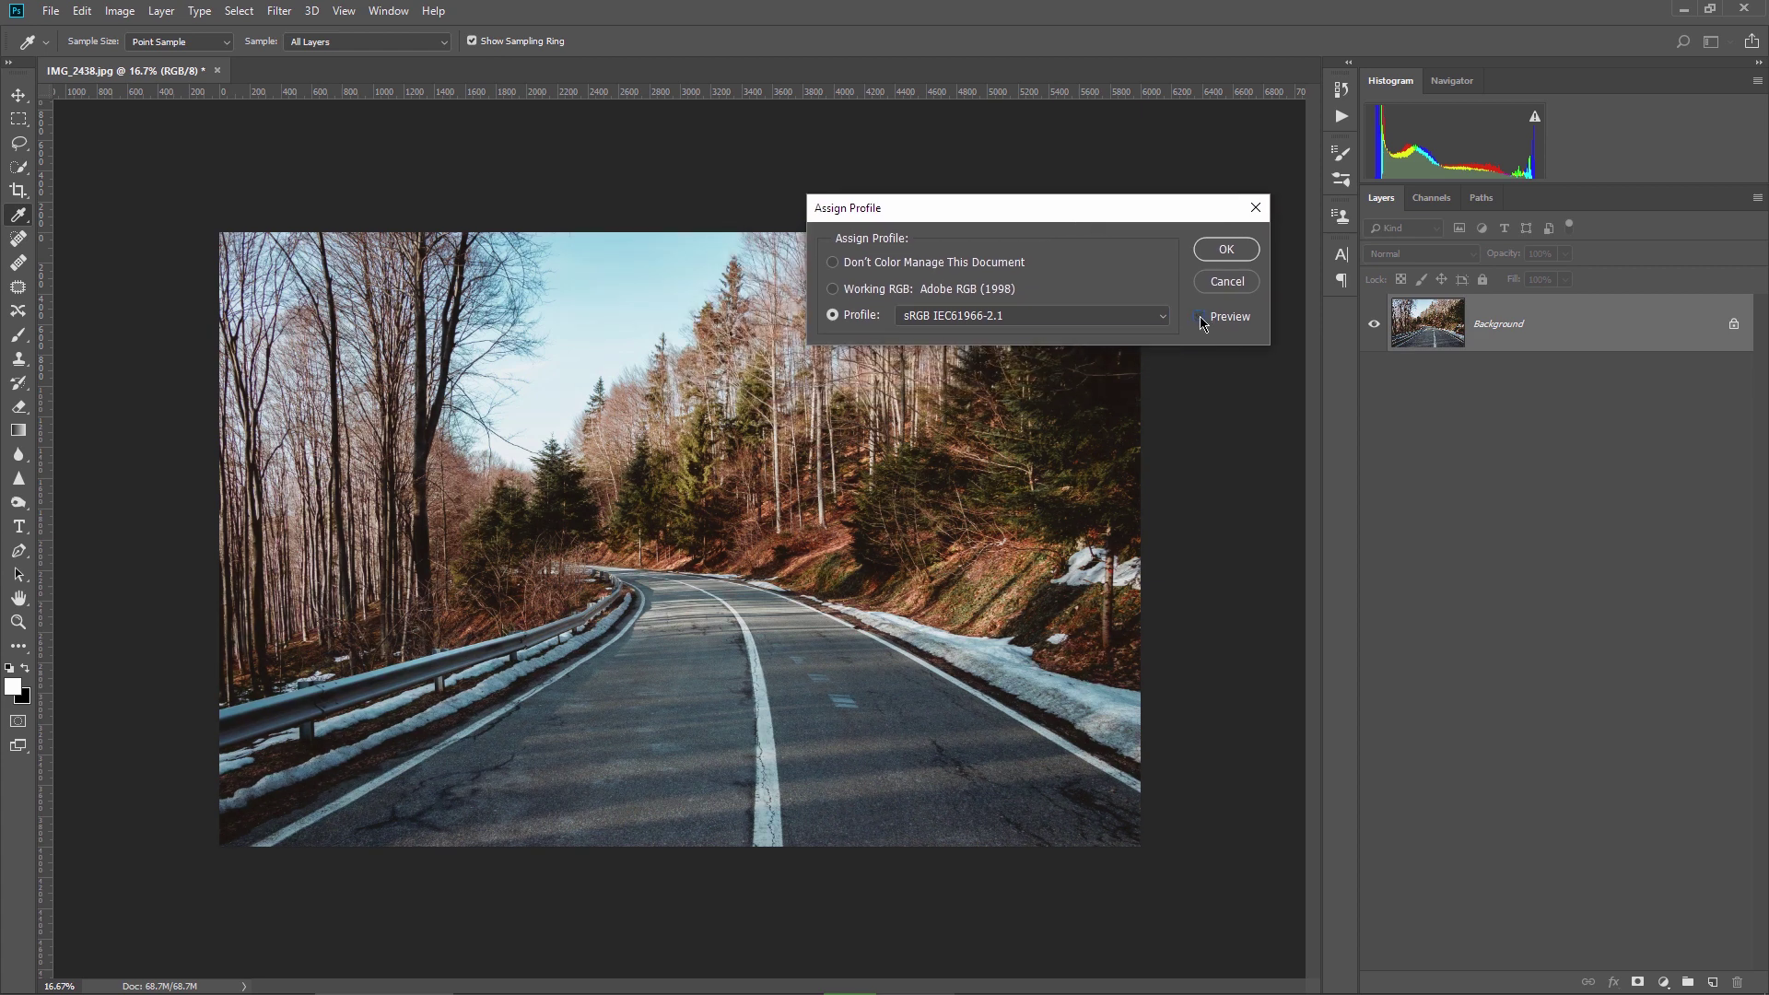
{"action": "left_click", "coordinate": [1227, 250]}
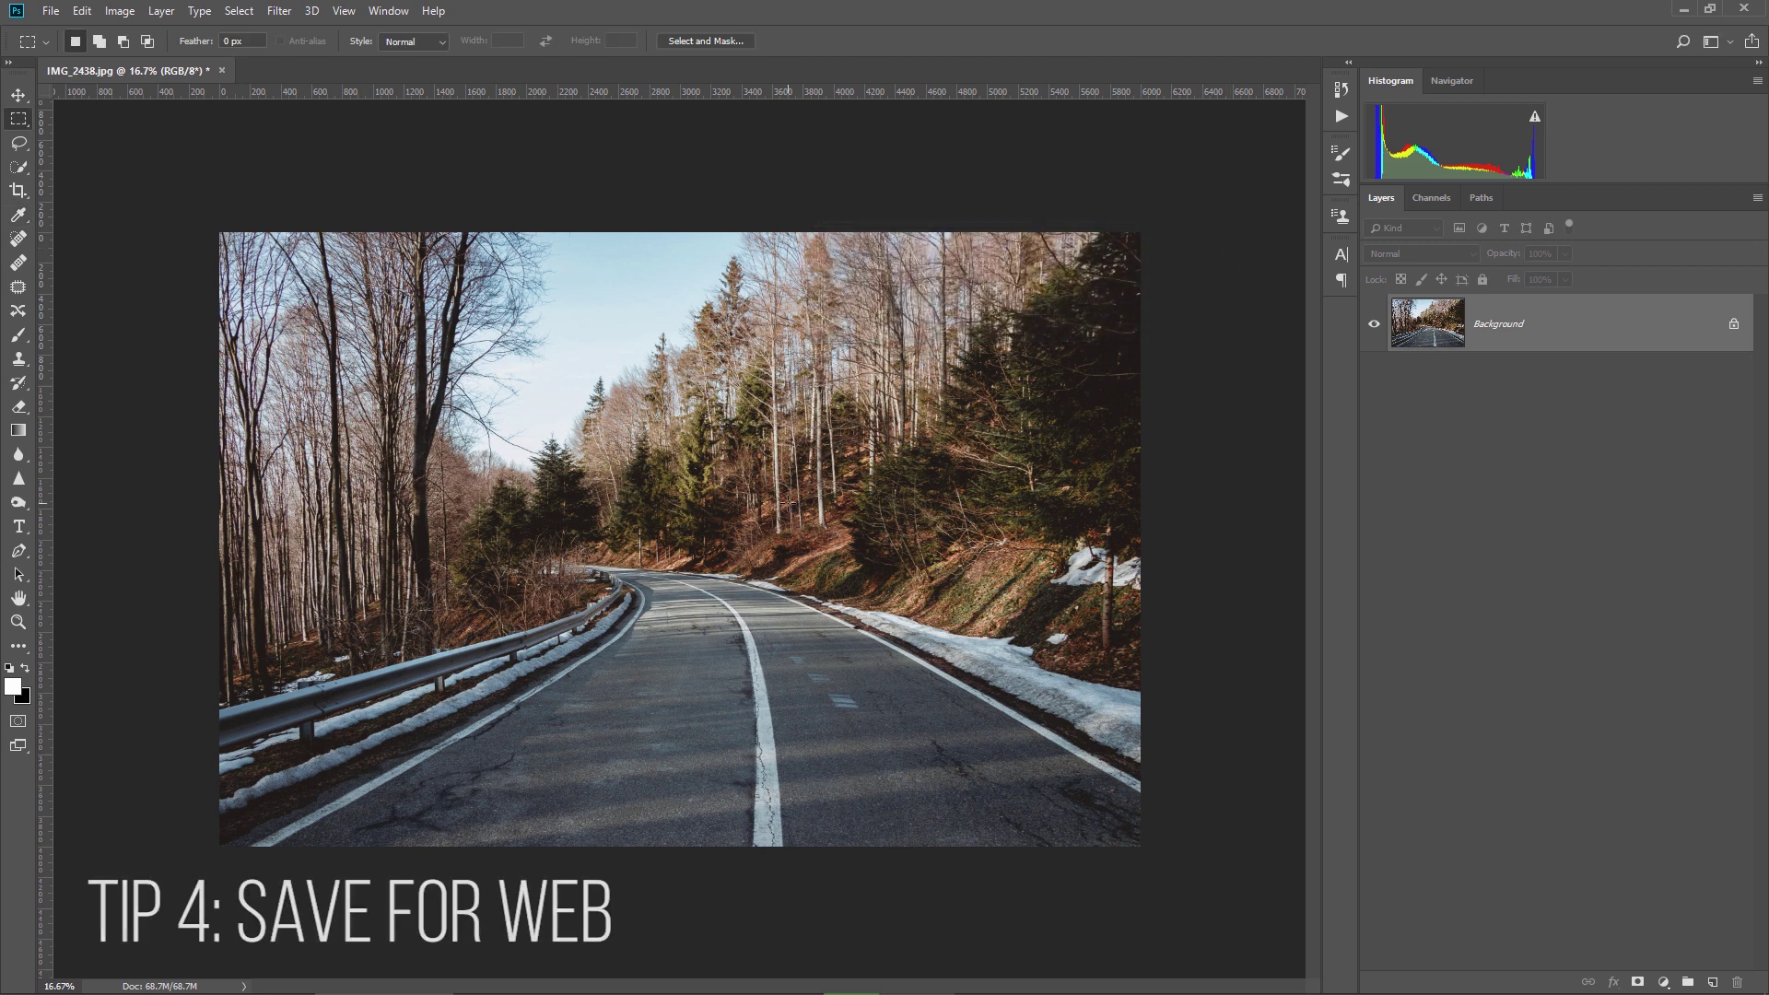
- Bring the road photo into Save for Web and pan the preview to the road and guardrail
{"action": "left_click", "coordinate": [50, 11]}
{"action": "mouse_move", "coordinate": [83, 261]}
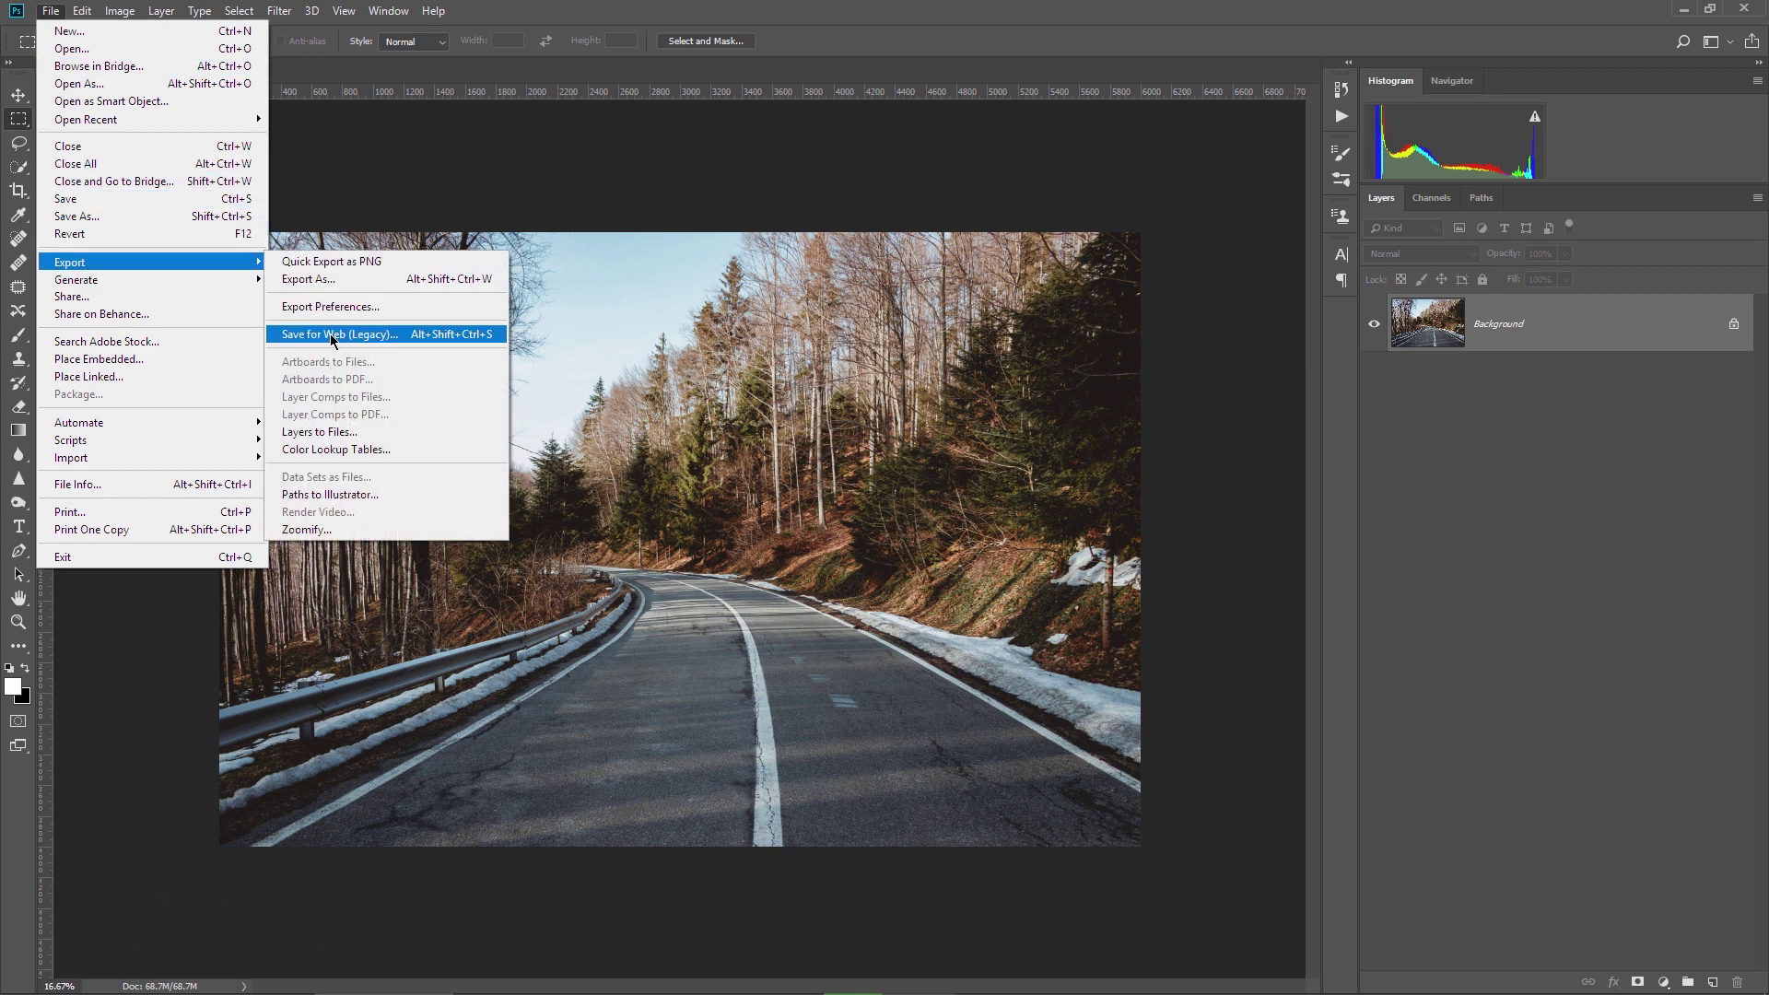
{"action": "left_click", "coordinate": [401, 340]}
{"action": "left_click", "coordinate": [411, 339]}
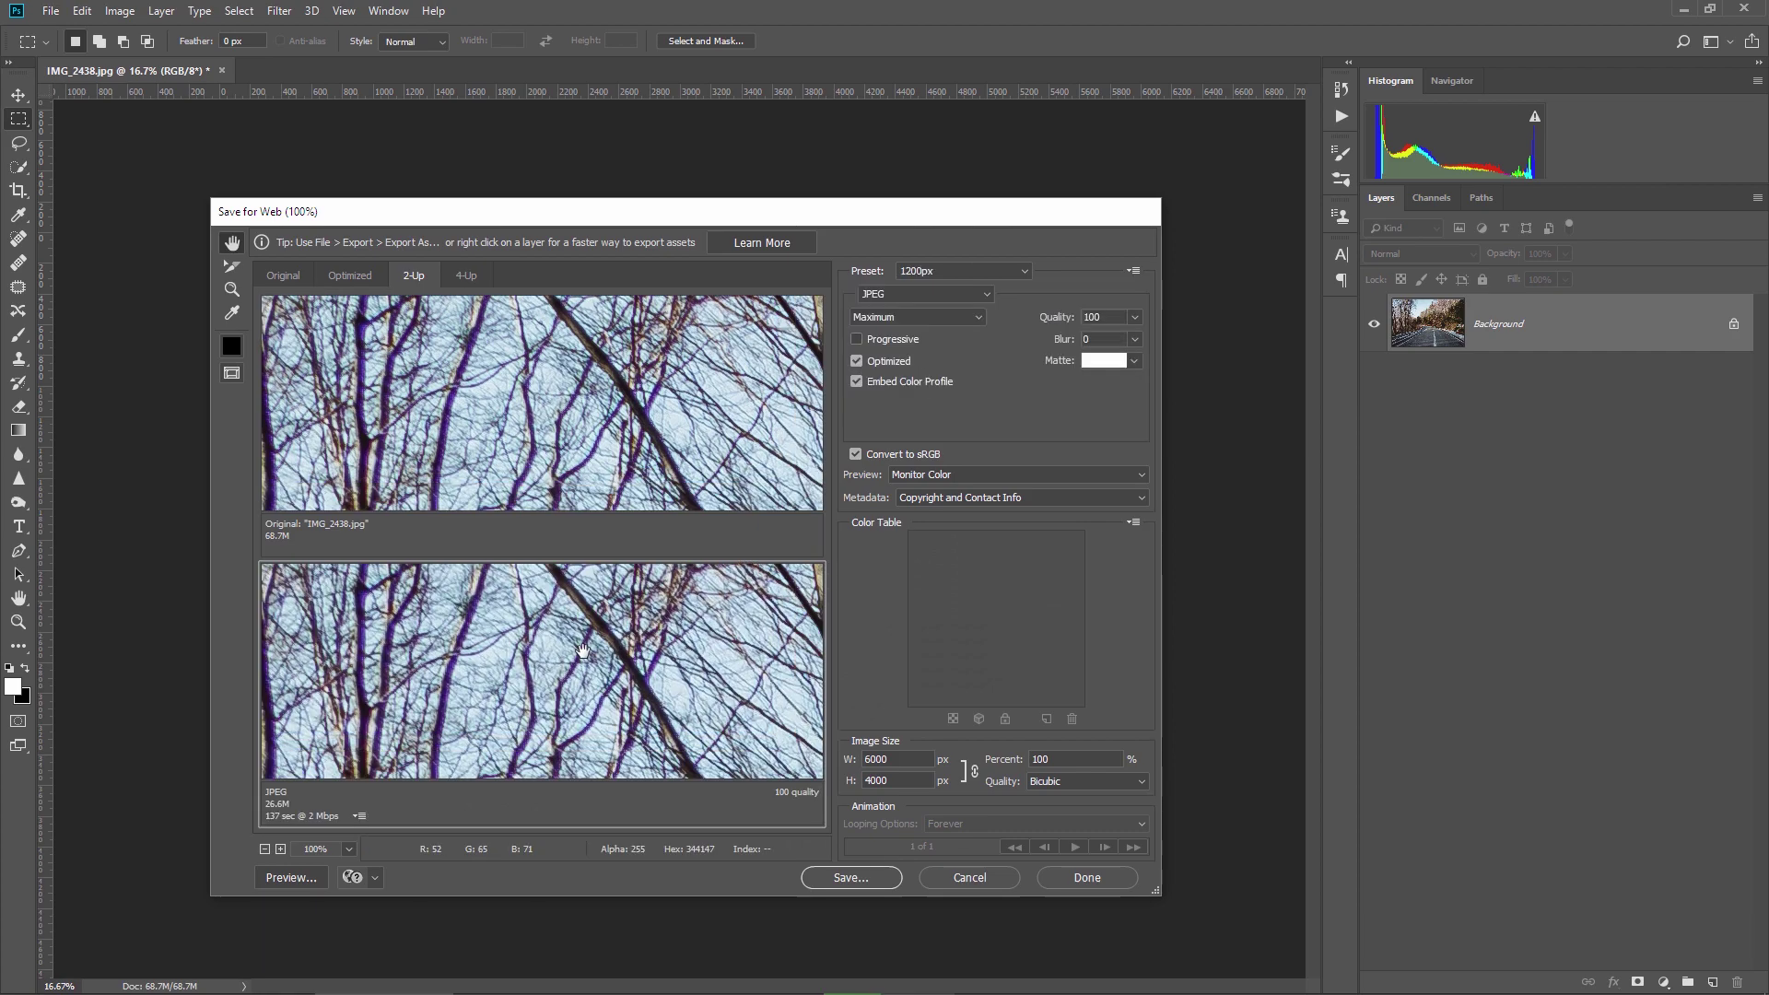
{"action": "left_click_drag", "start_coordinate": [594, 625], "coordinate": [377, 832]}
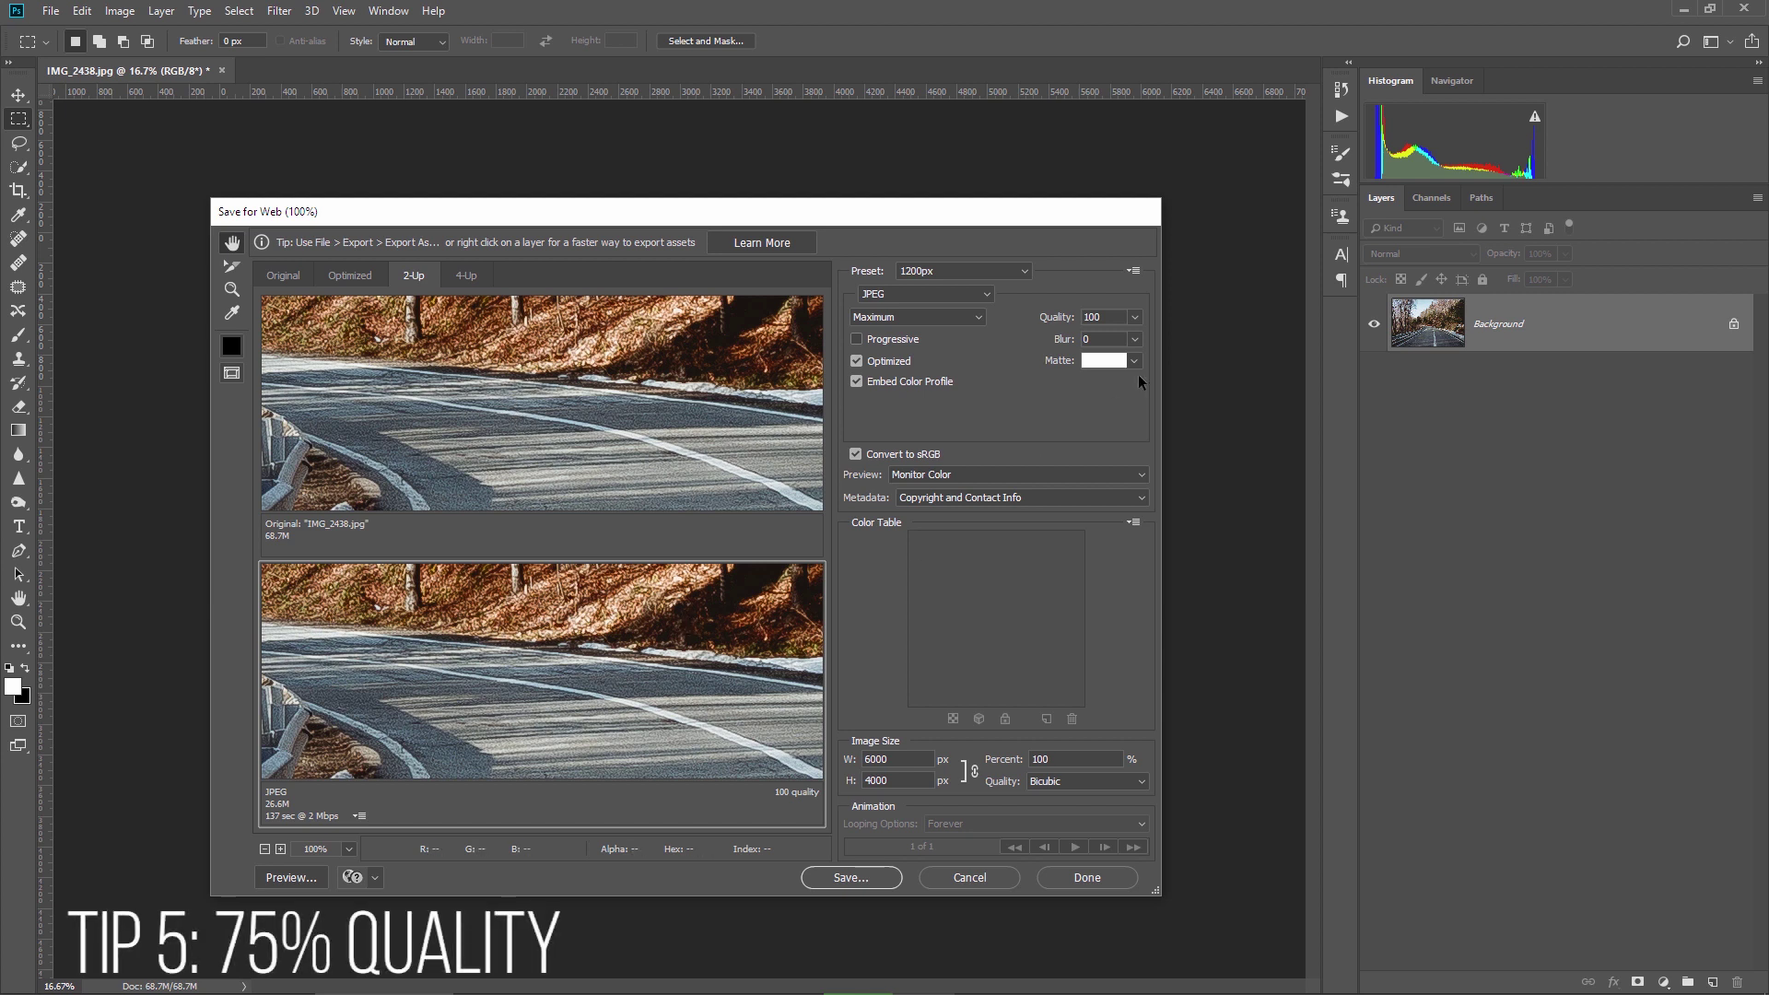
- Export a 75-quality JPEG at 960 × 640 px as IMG_2438.jpg and publish it to the Facebook page
{"action": "left_click", "coordinate": [1046, 318]}
{"action": "type", "text": "7"}
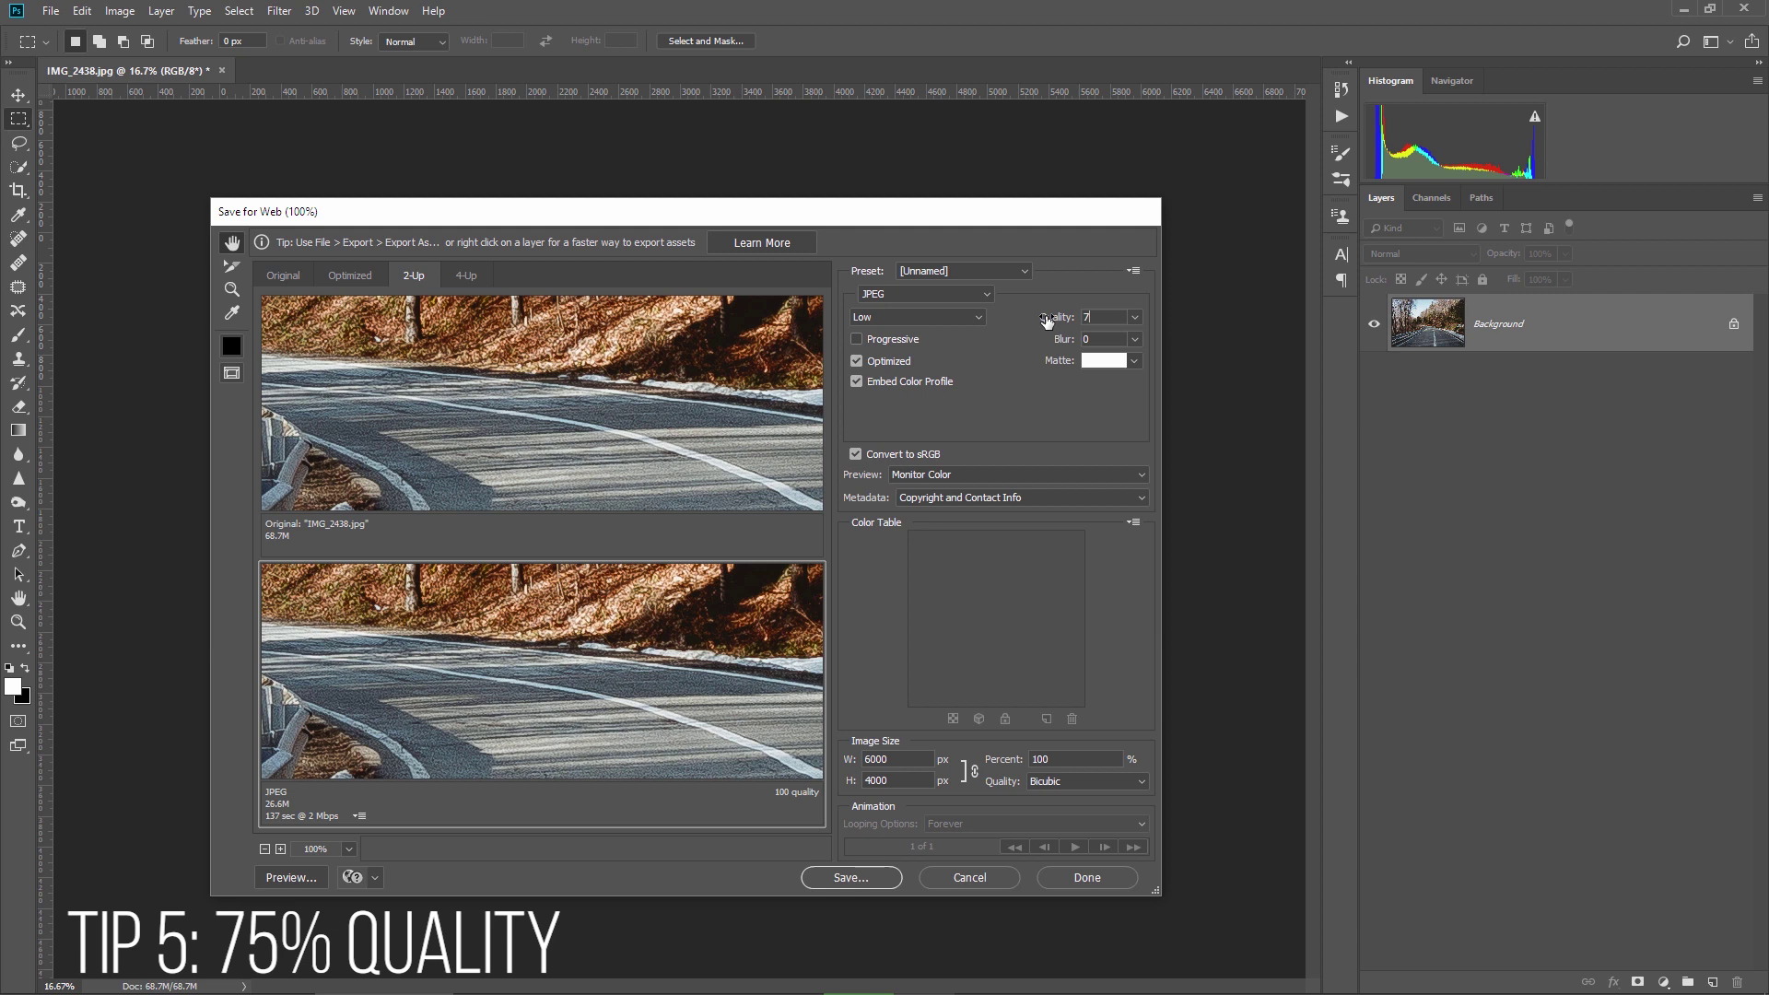
{"action": "type", "text": "5"}
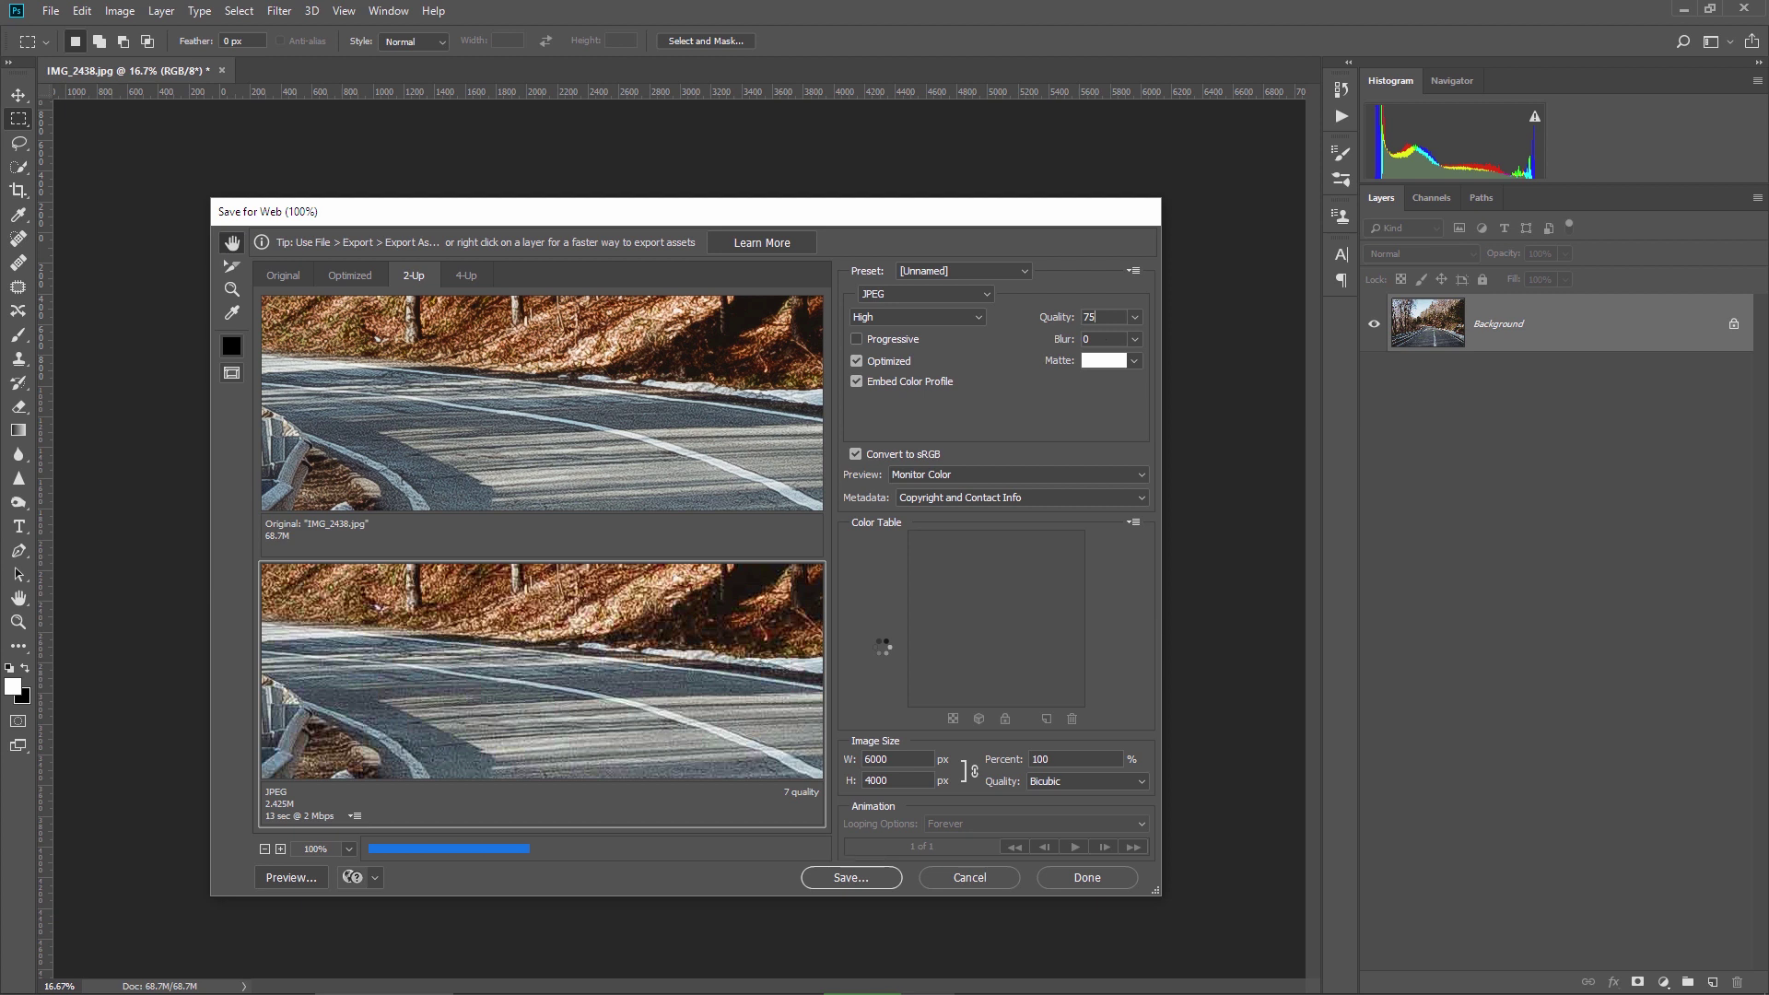
{"action": "double_click", "coordinate": [885, 759]}
{"action": "type", "text": "5000"}
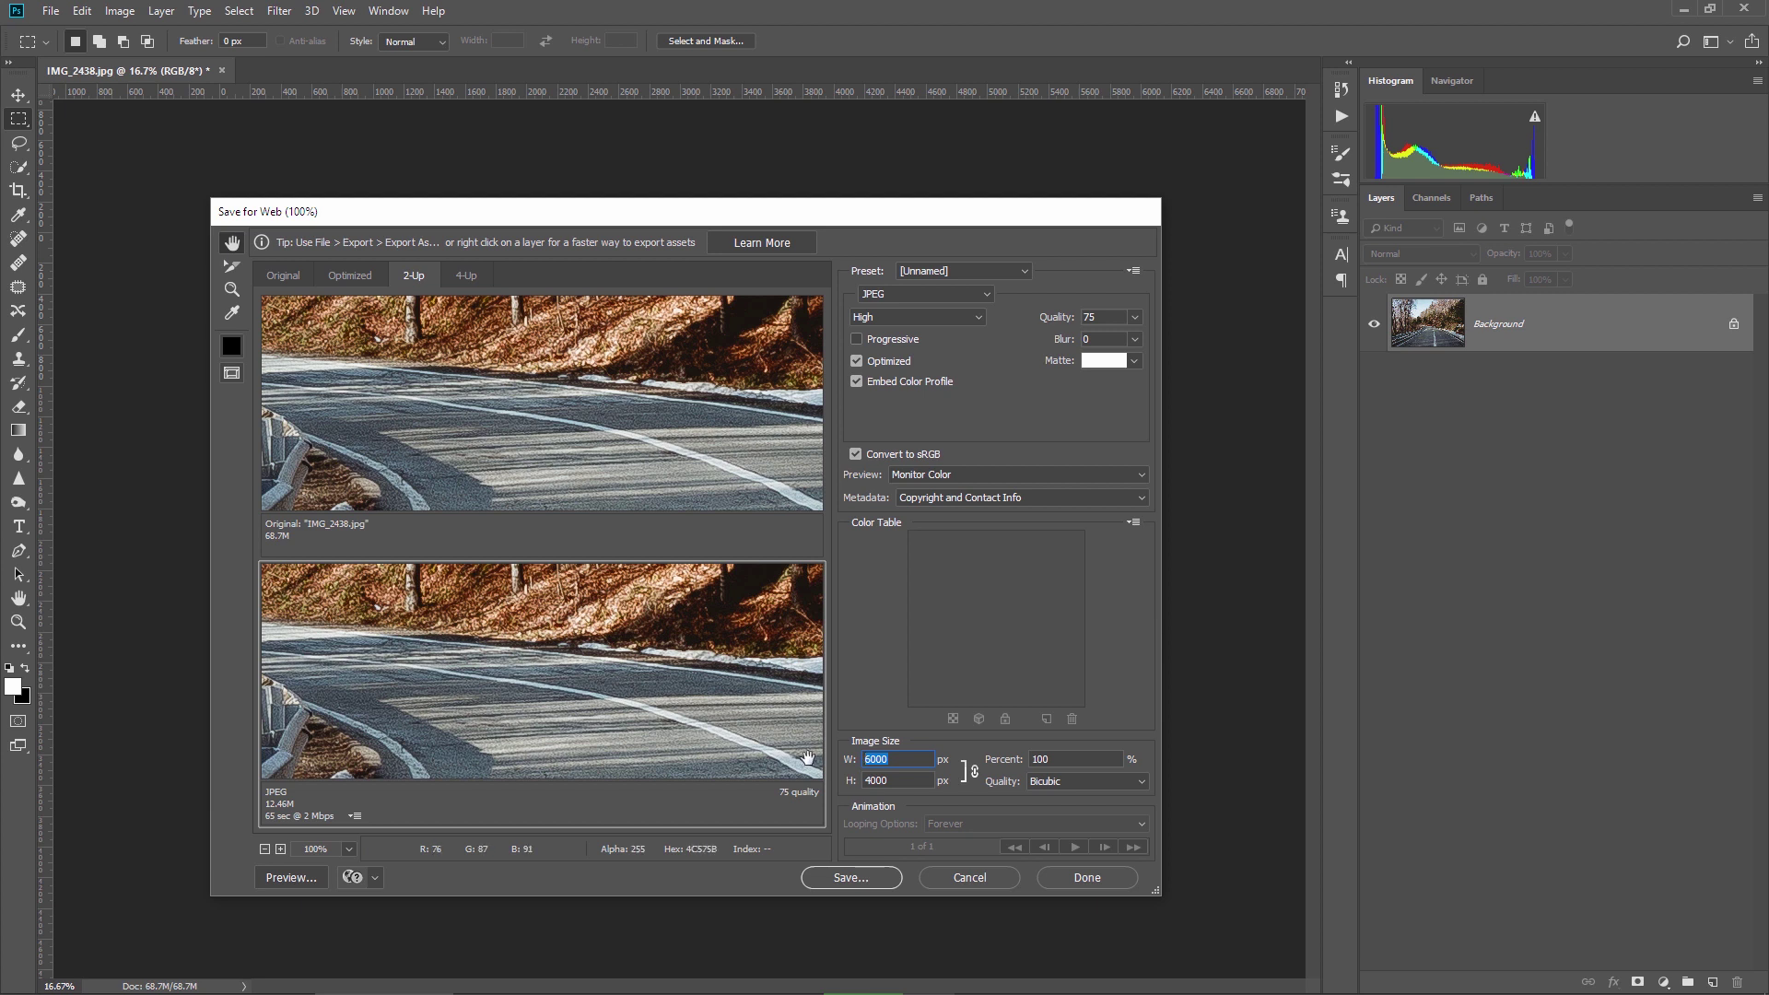
{"action": "type", "text": "9"}
{"action": "left_click", "coordinate": [849, 879]}
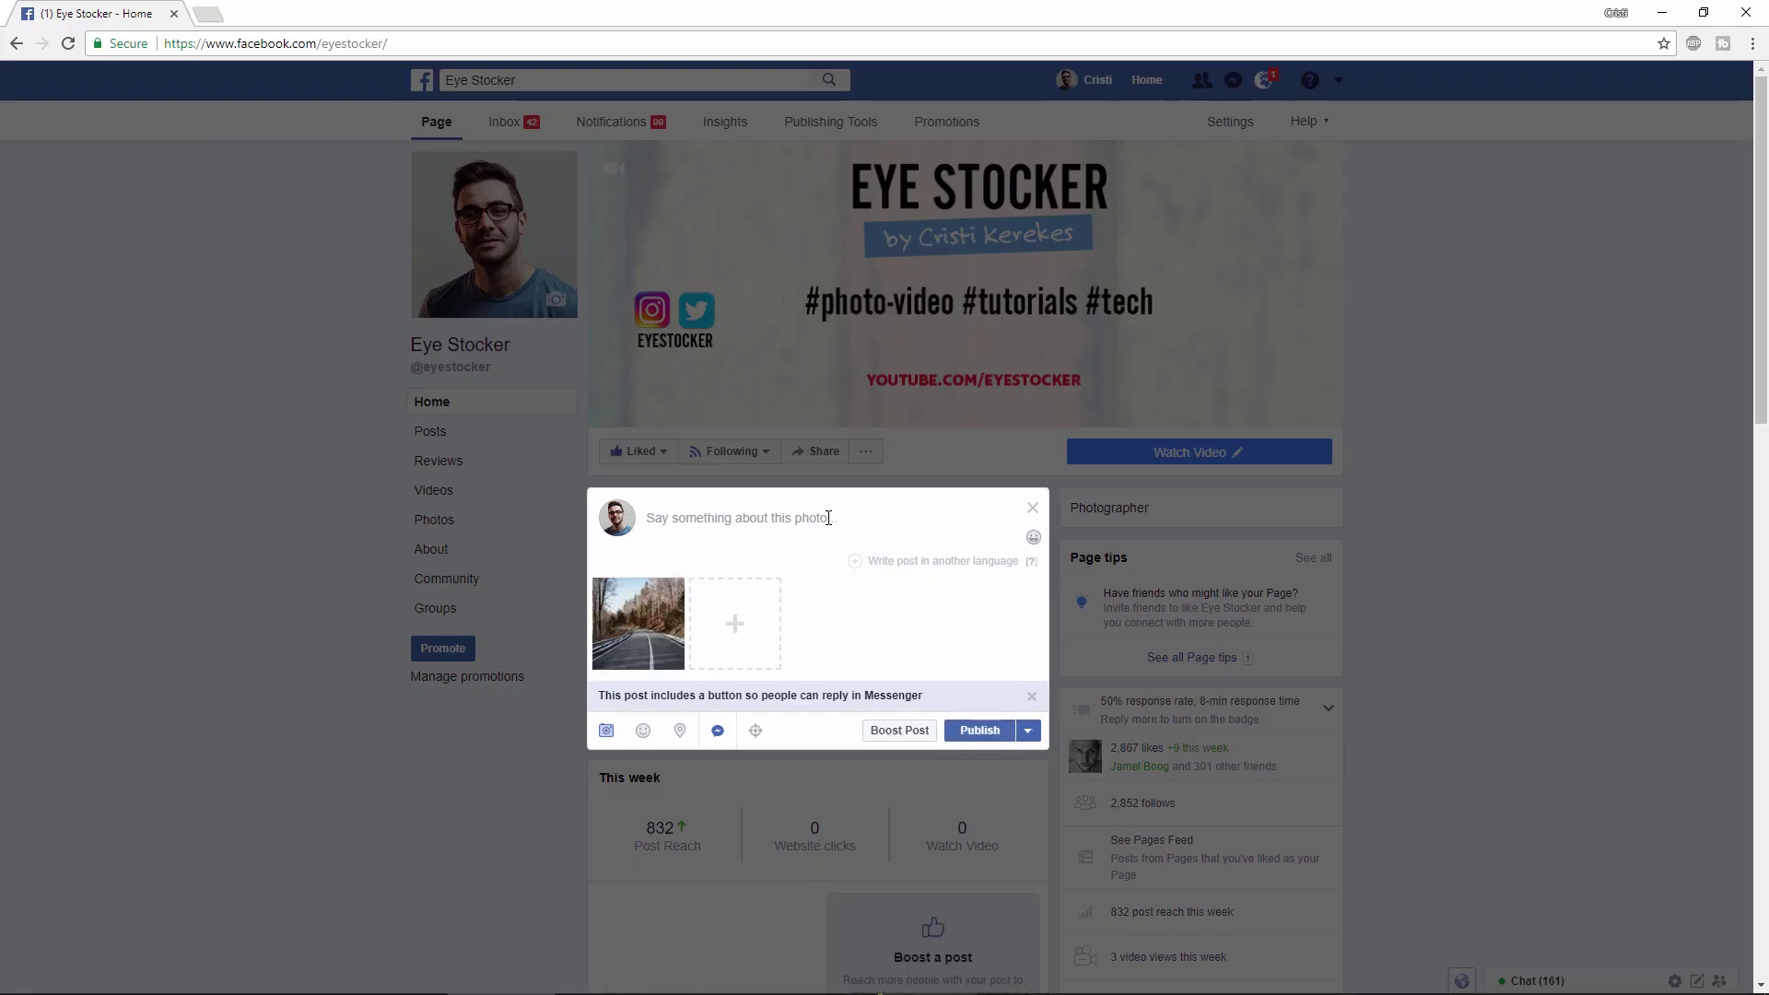
{"action": "left_click", "coordinate": [979, 733]}
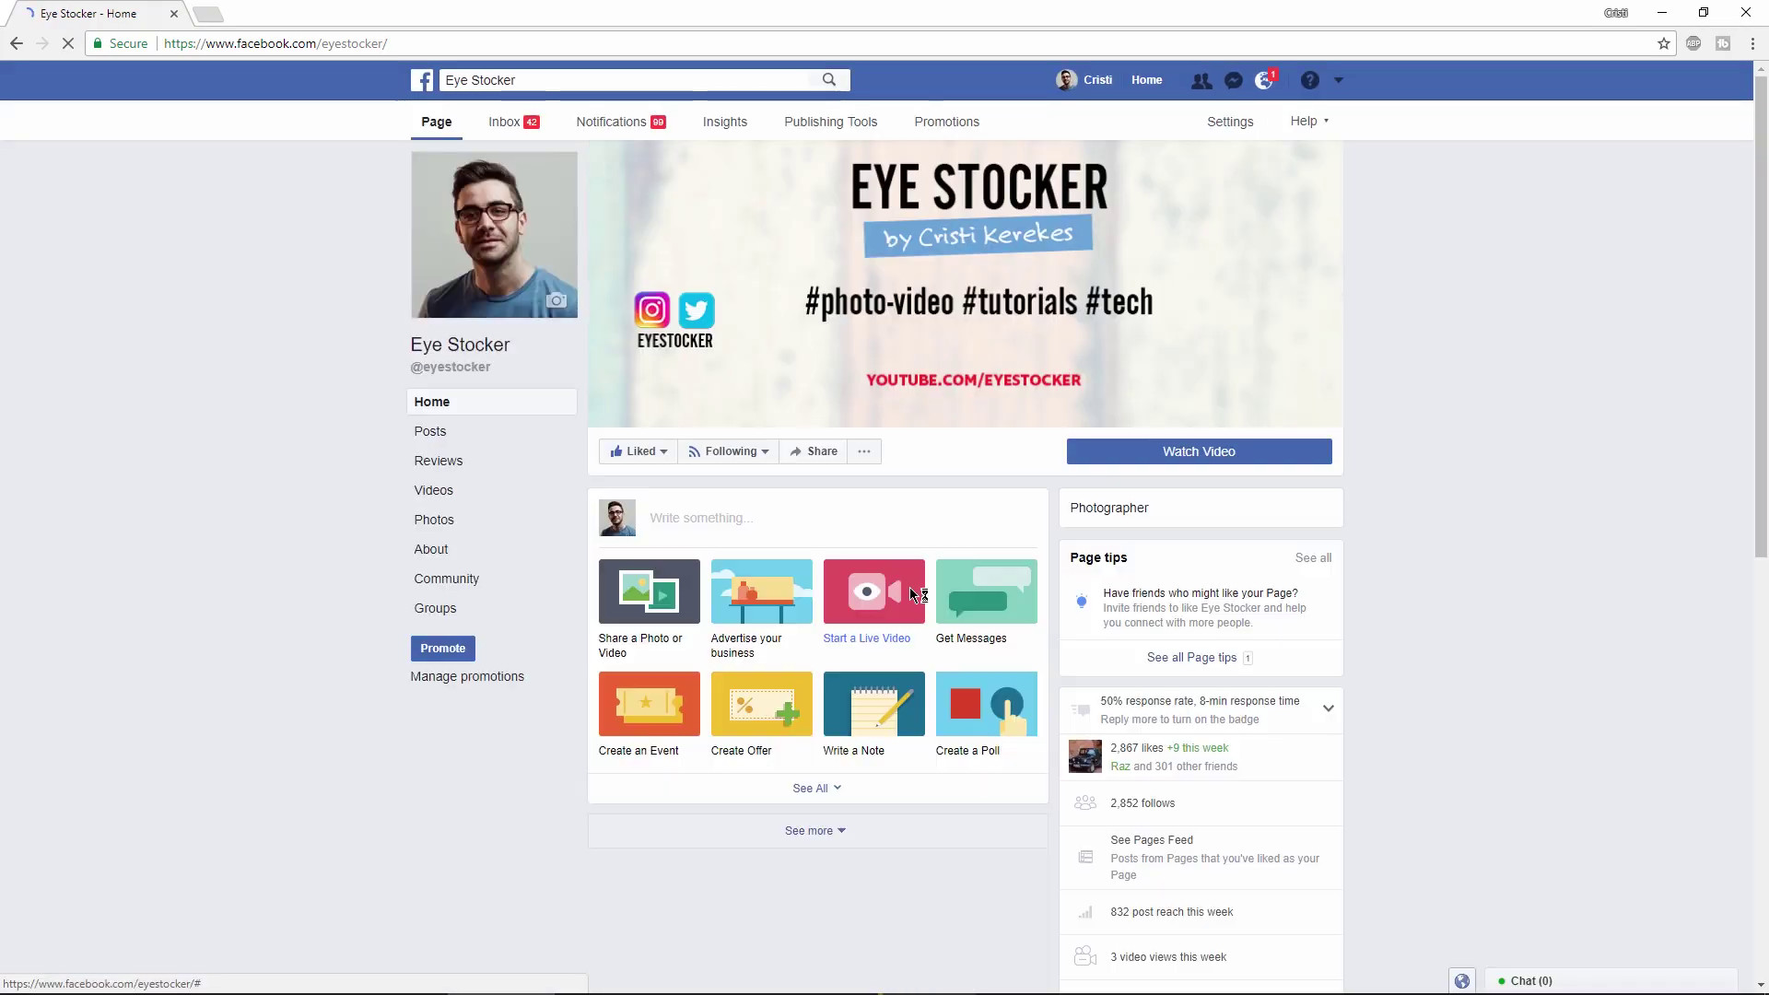
{"action": "scroll", "coordinate": [911, 587], "scroll_direction": "down", "scroll_amount": 3}
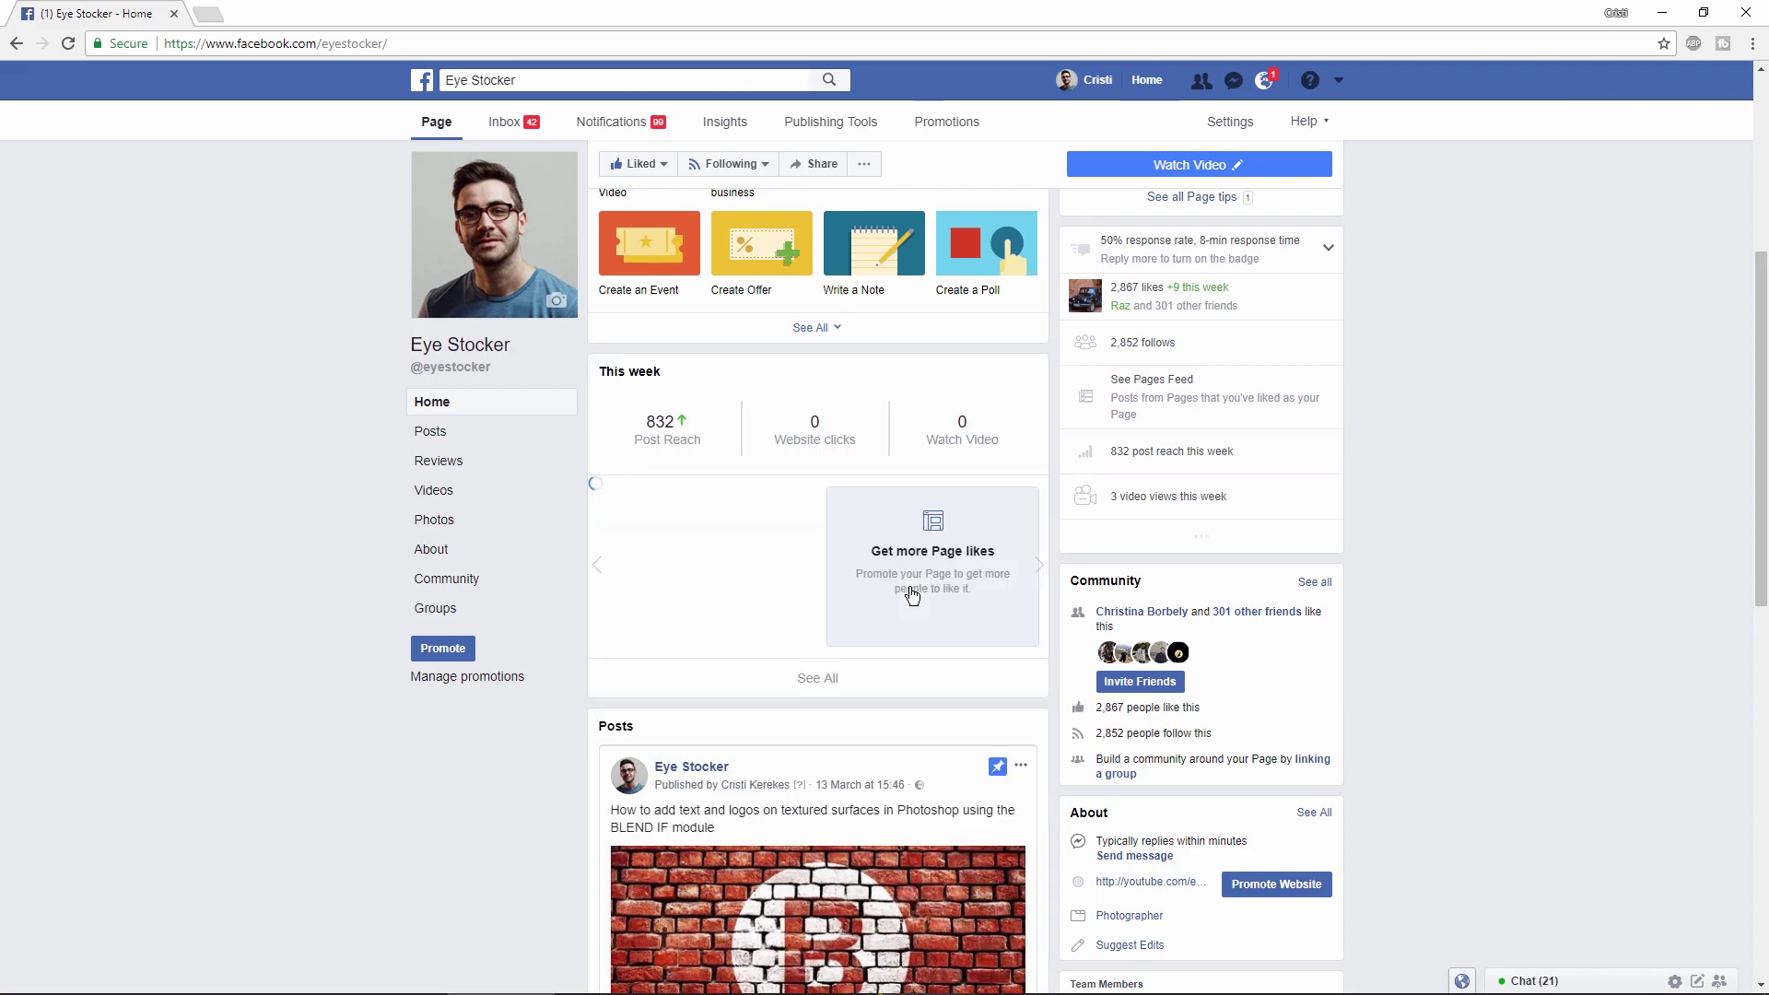
{"action": "scroll", "coordinate": [910, 595], "scroll_direction": "down", "scroll_amount": 5}
- View the road photo post in Facebook's theater viewer
{"action": "left_click", "coordinate": [809, 622]}
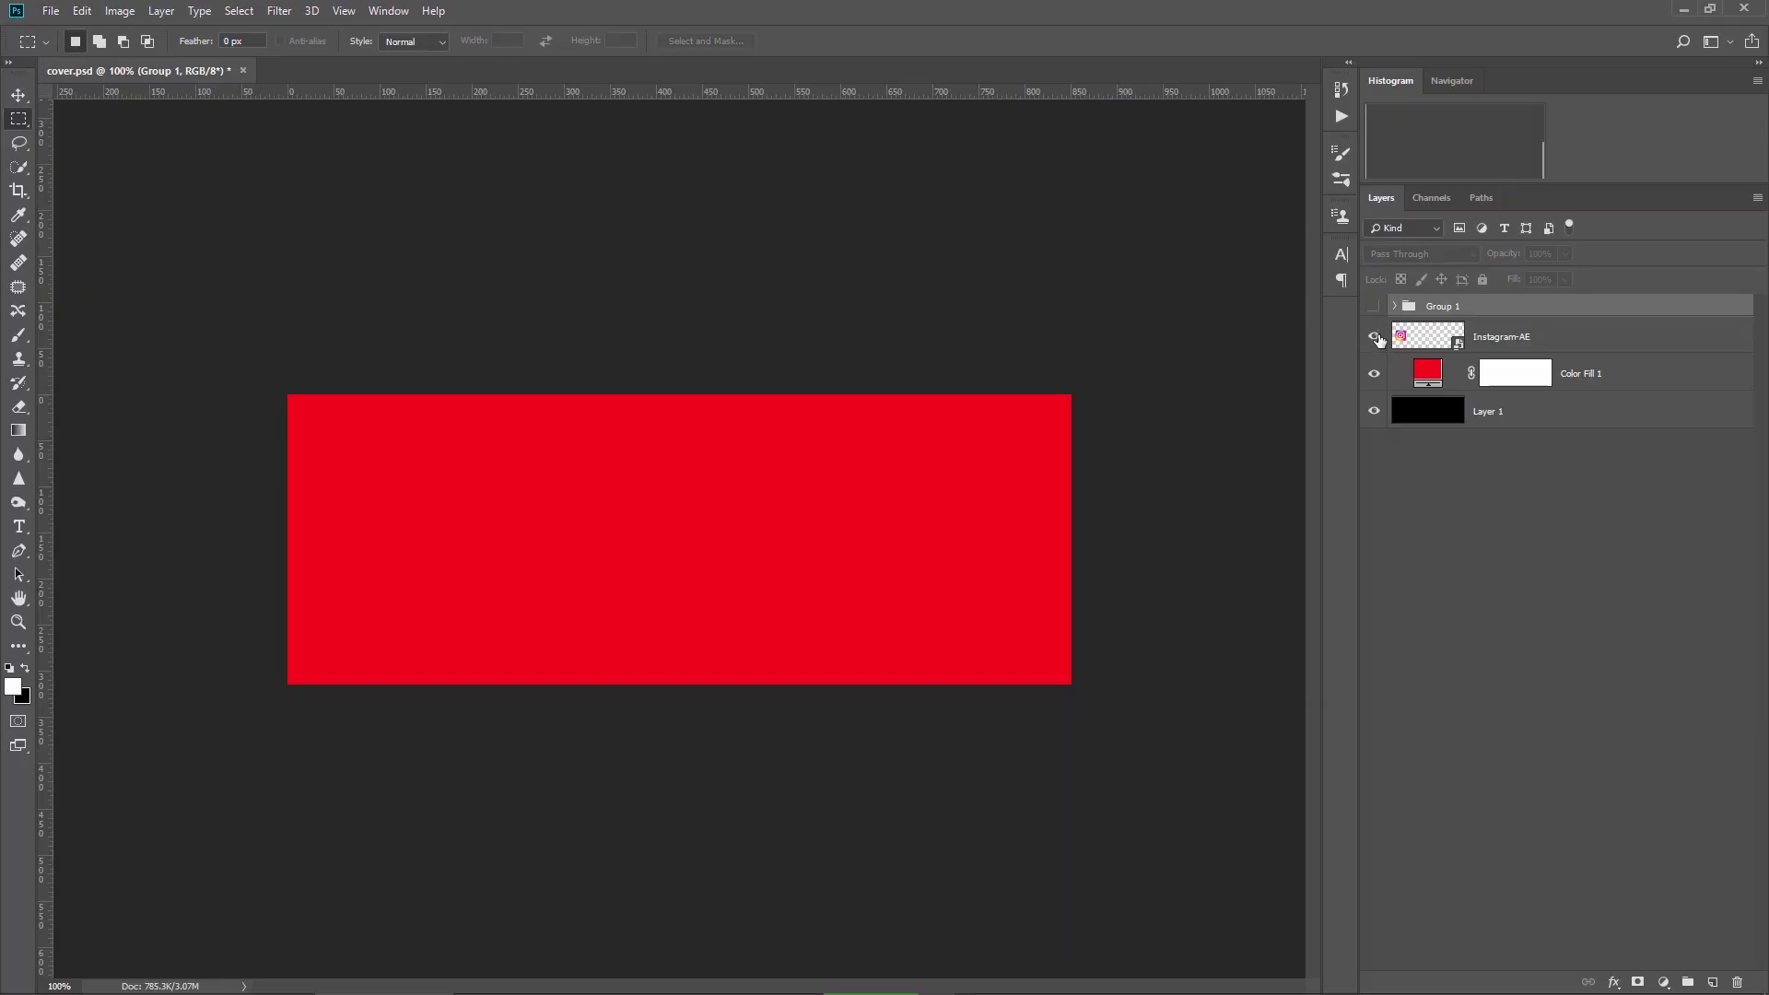
- Show the Instagram logo and EYESTOCKER text layers, then start Save As for the cover
{"action": "left_click", "coordinate": [1374, 336]}
{"action": "left_click", "coordinate": [1374, 305]}
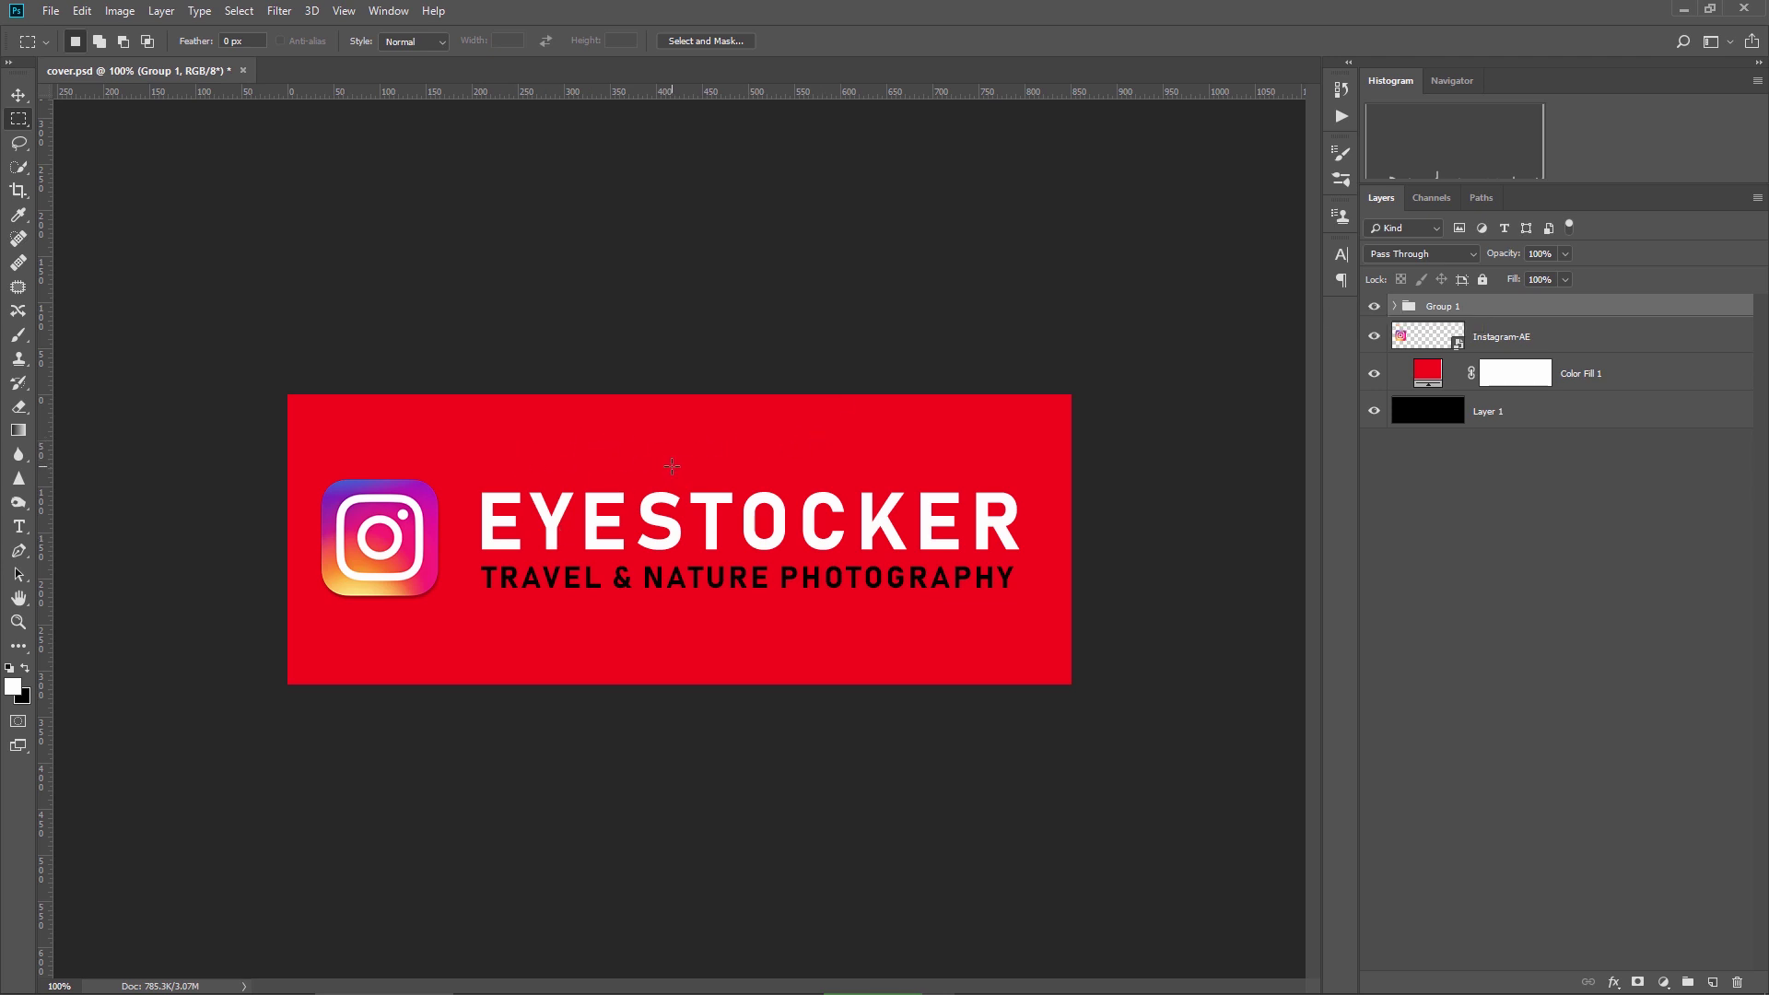
{"action": "left_click", "coordinate": [53, 12]}
{"action": "left_click", "coordinate": [84, 220]}
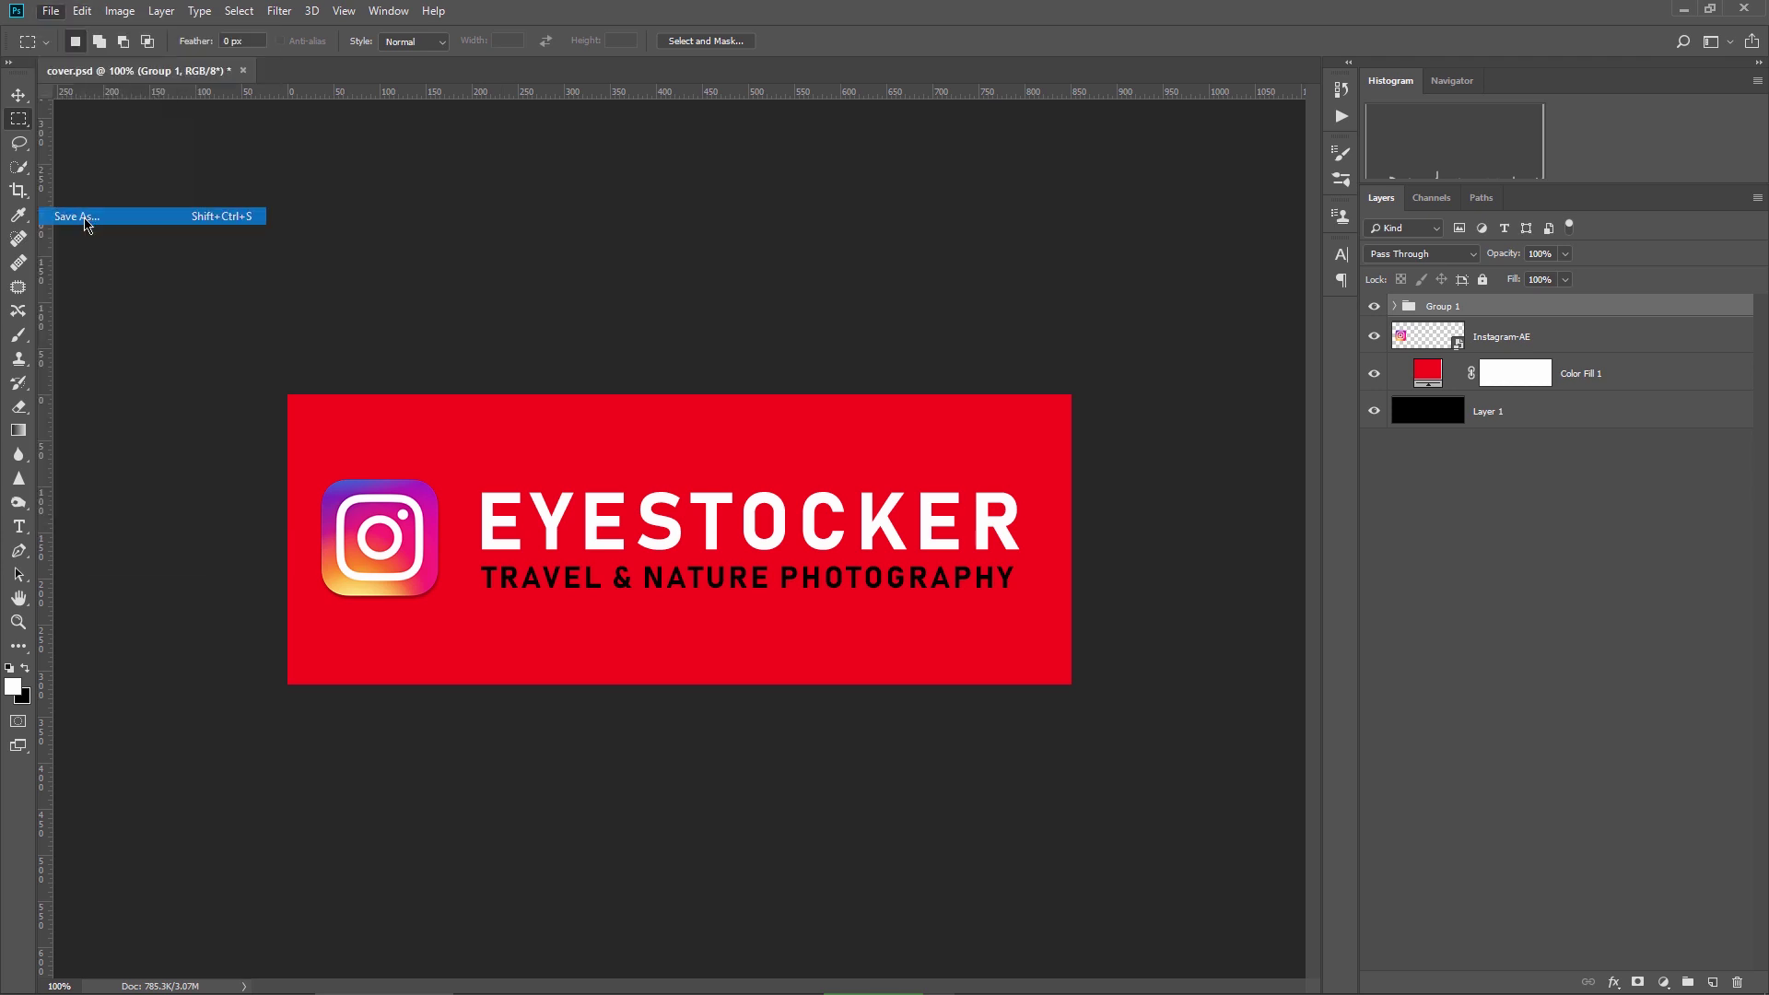
- Save the red cover as cover.jpg in JPEG format, accepting the quality options
{"action": "left_click", "coordinate": [219, 426]}
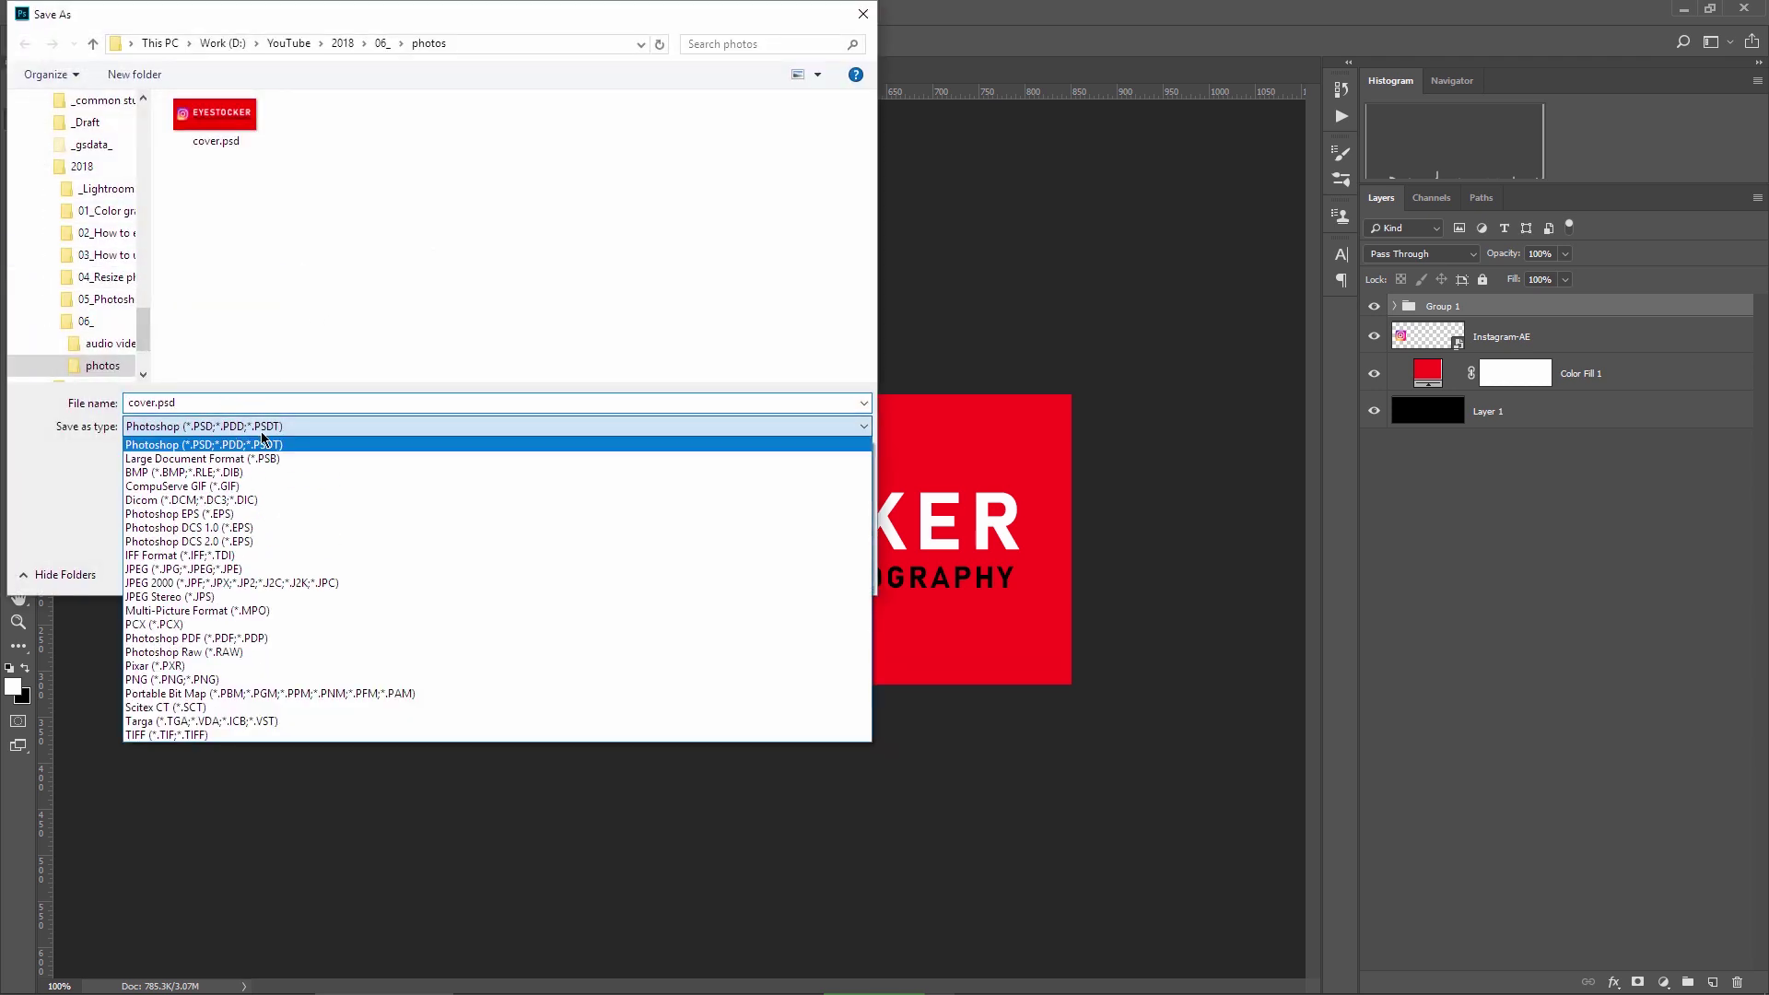
{"action": "left_click", "coordinate": [249, 571]}
{"action": "left_click", "coordinate": [202, 399]}
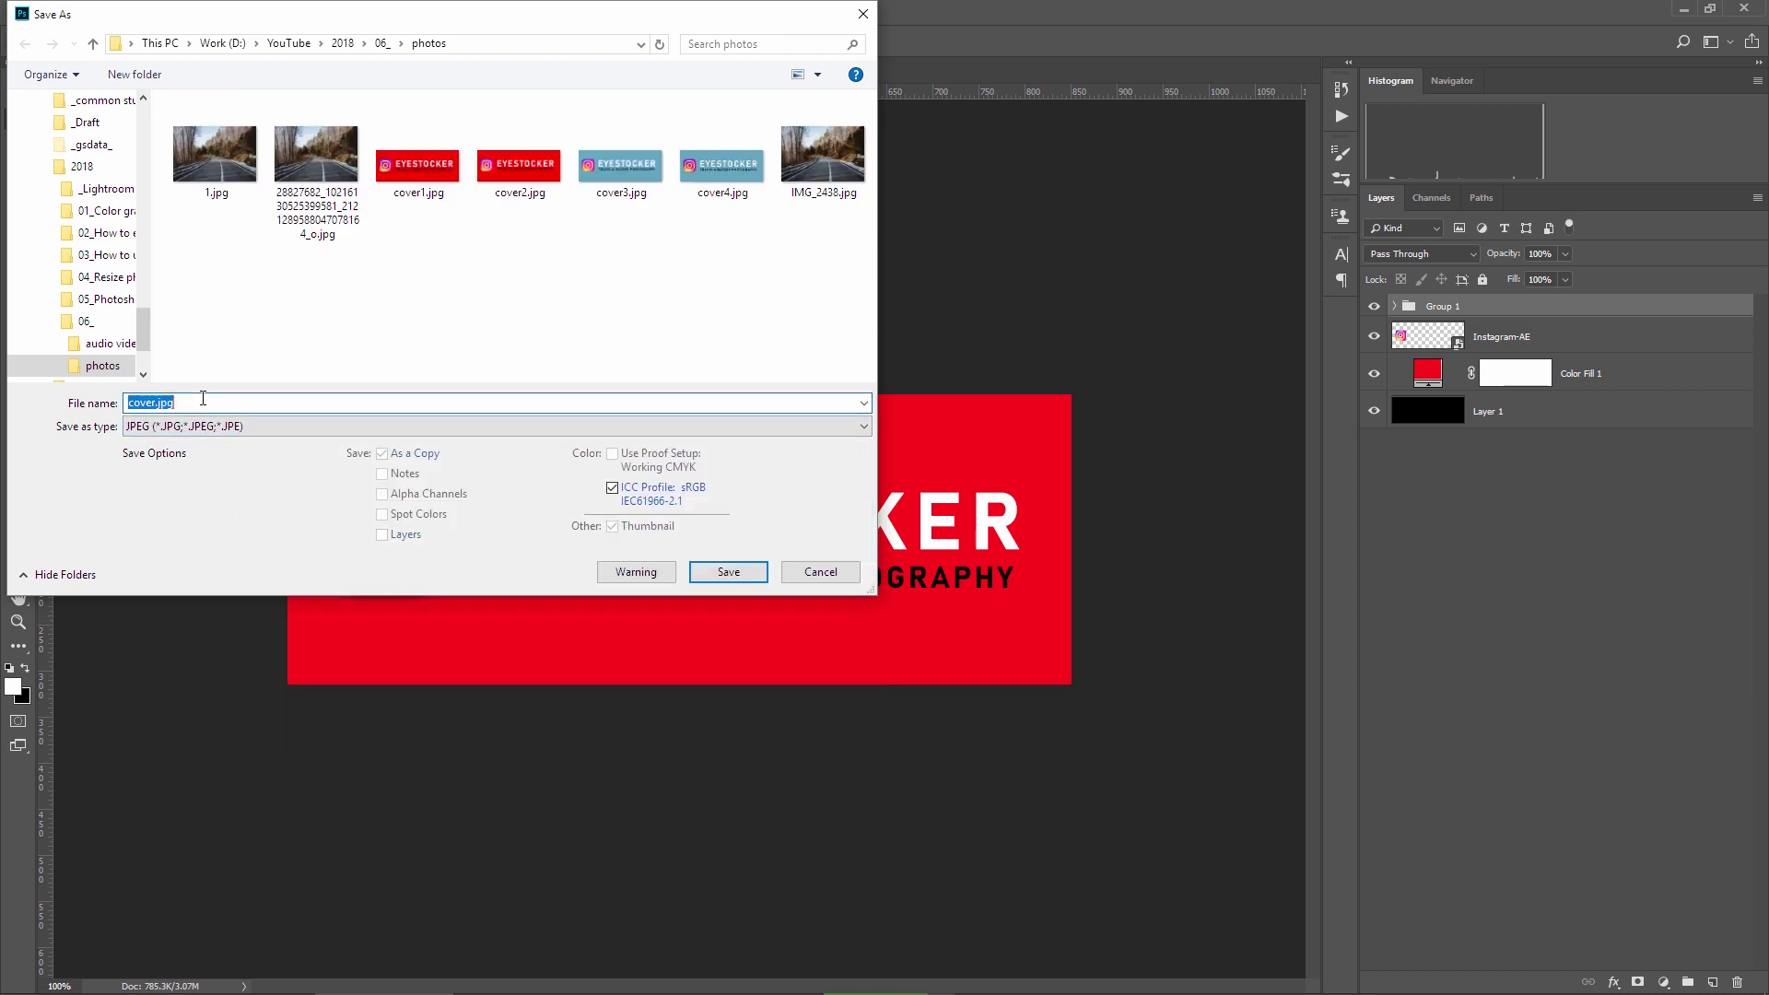
{"action": "key", "text": "Return"}
{"action": "left_click", "coordinate": [1319, 506]}
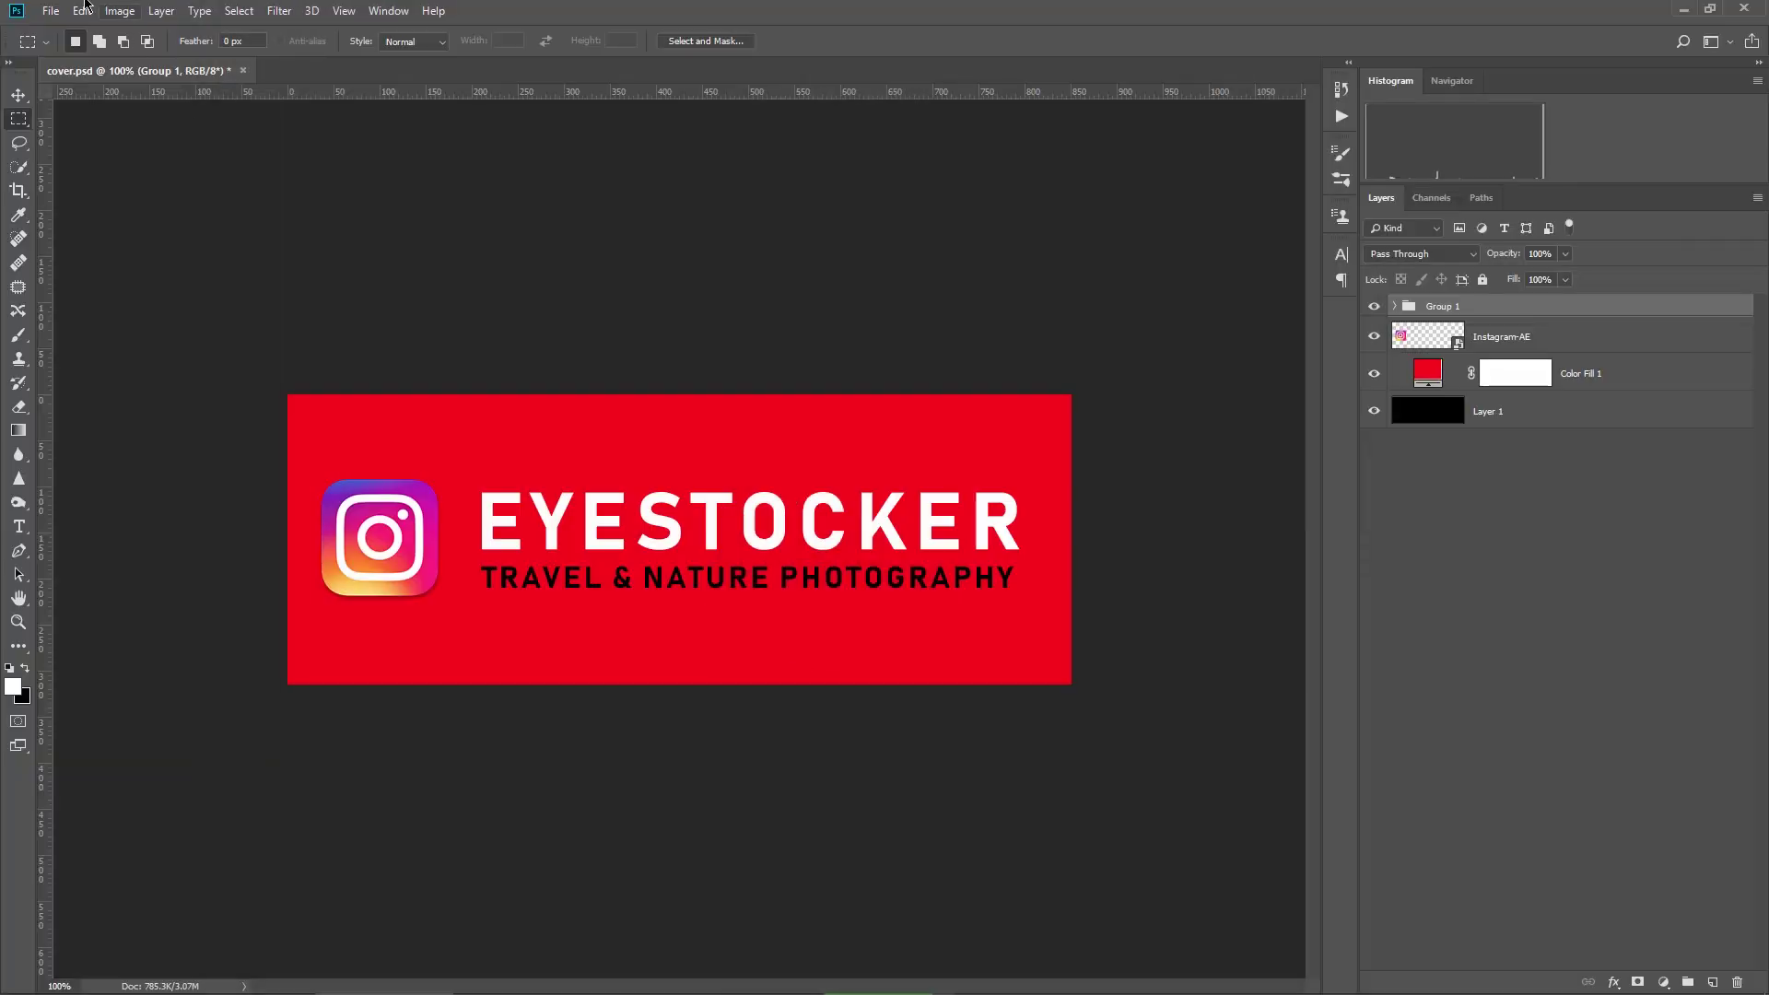
- In Save for Web (Legacy), optimize the 851 × 315 px cover to a 100K target and save it as cover.jpg
{"action": "left_click", "coordinate": [49, 10]}
{"action": "mouse_move", "coordinate": [82, 262]}
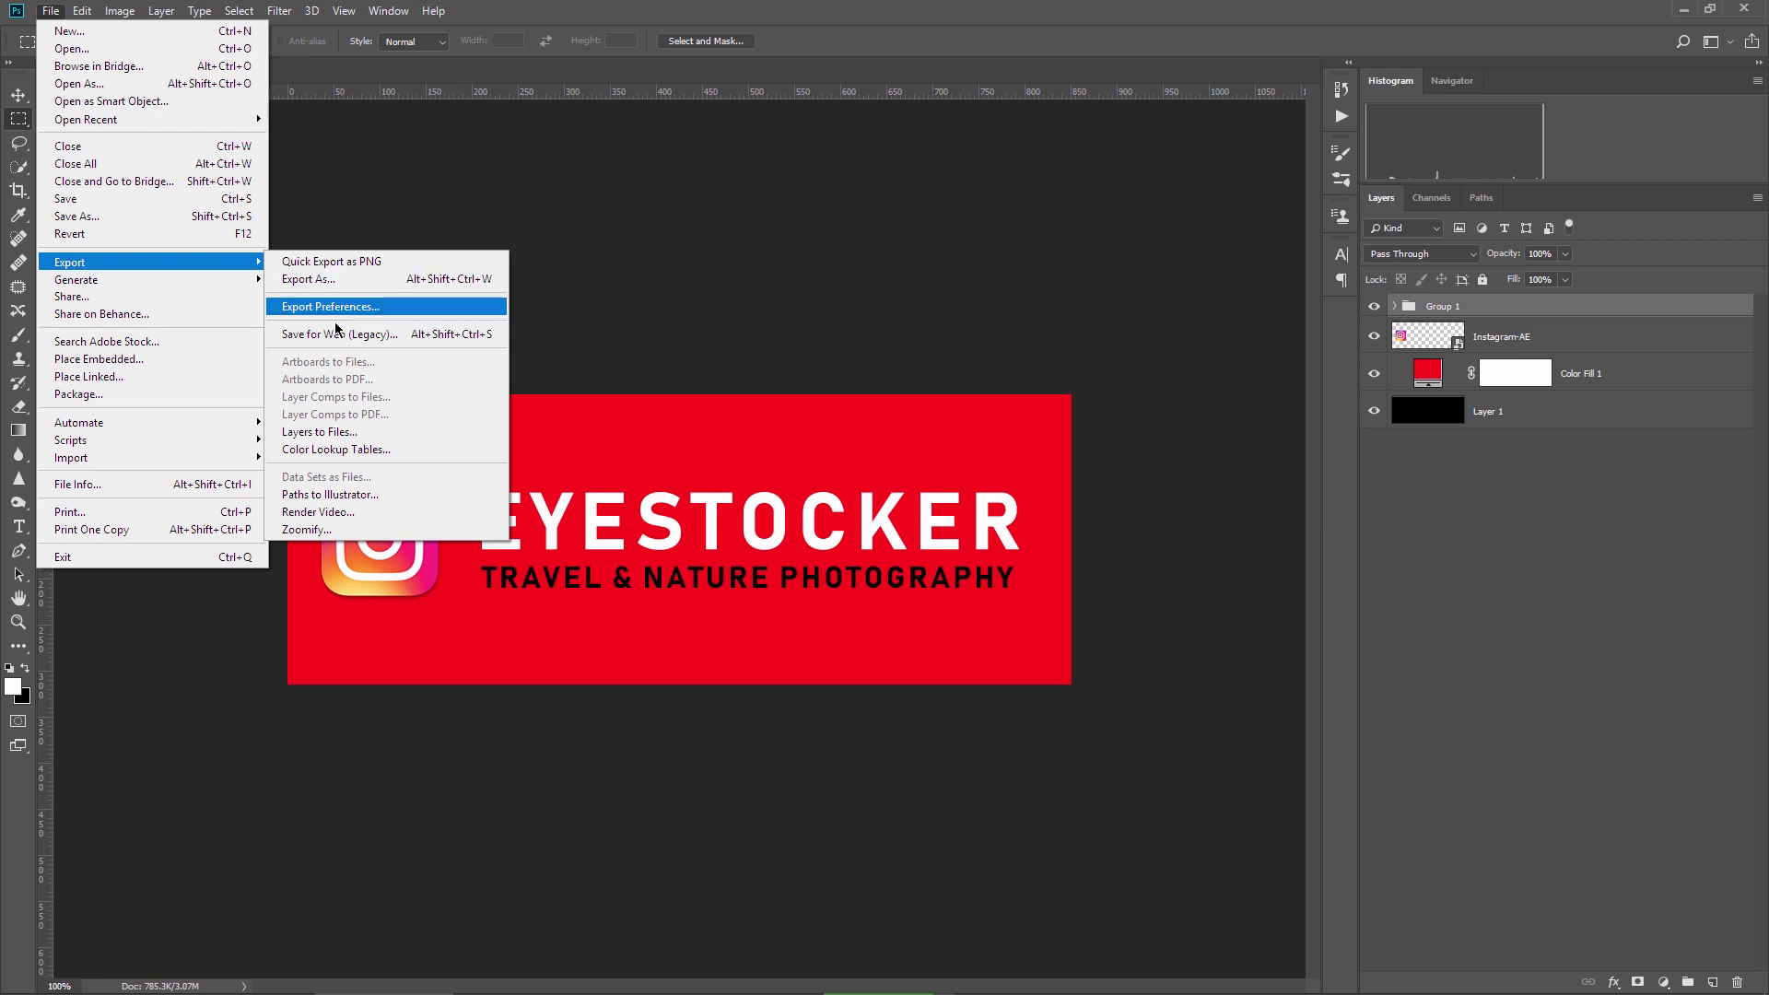
{"action": "left_click", "coordinate": [347, 333]}
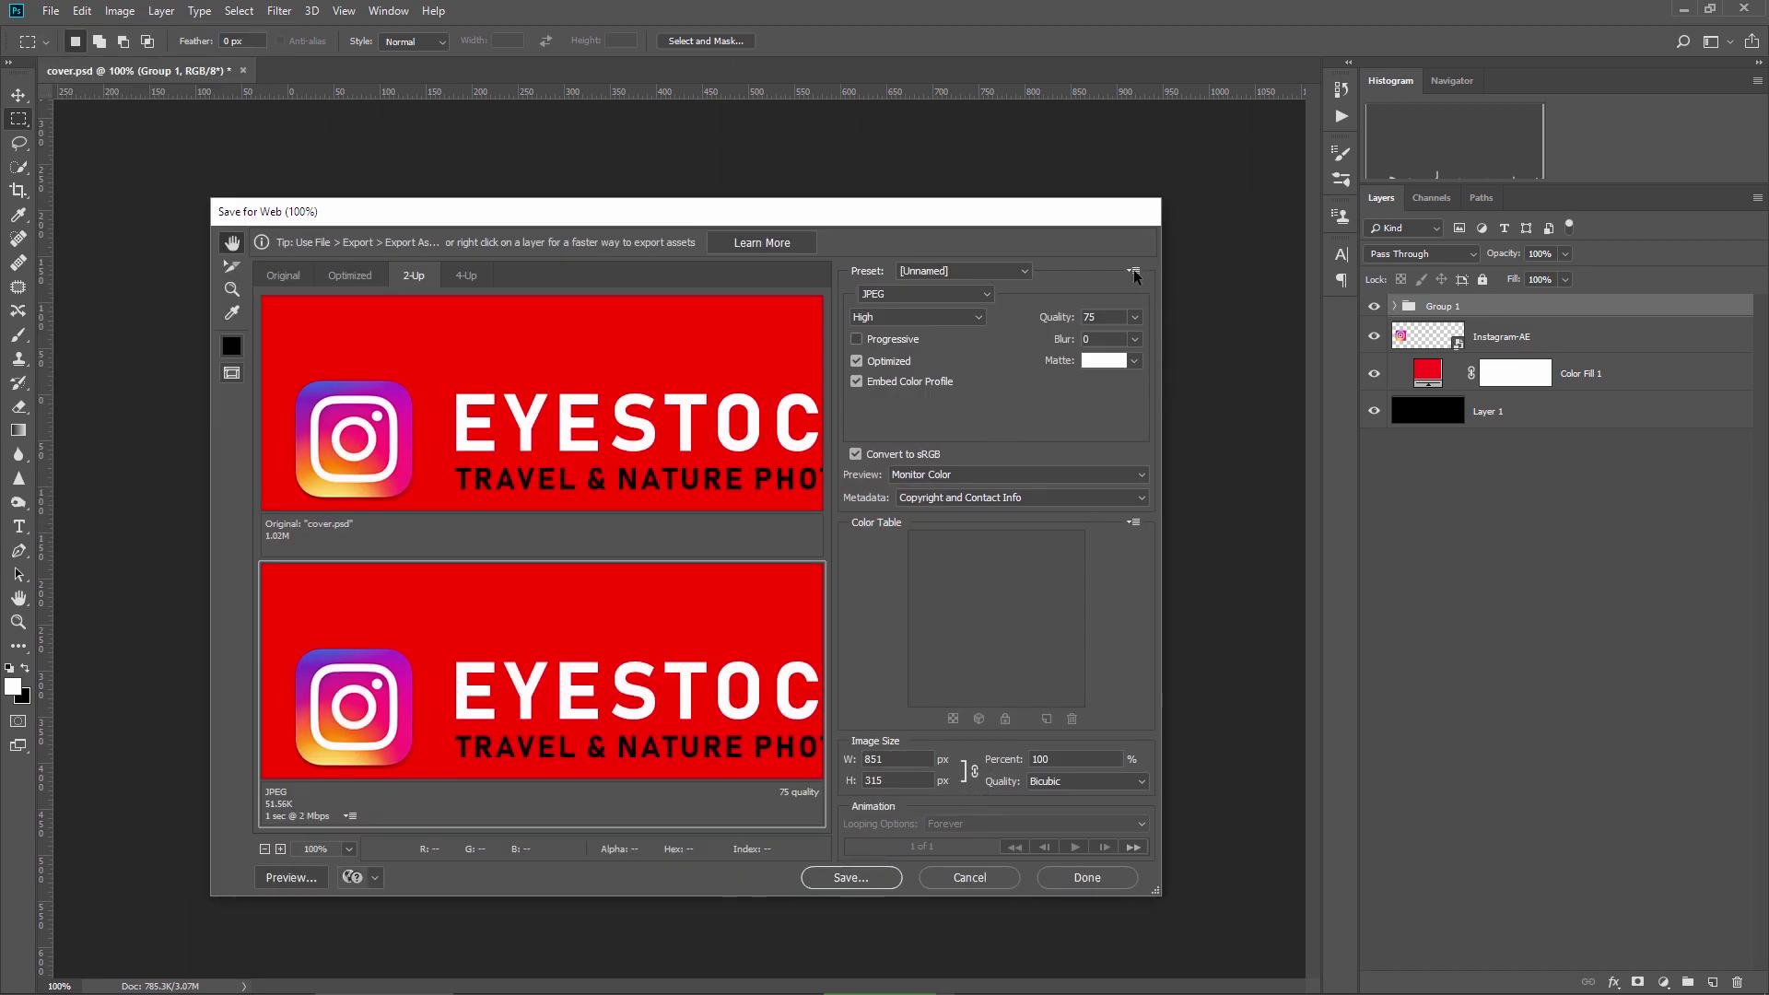
{"action": "left_click", "coordinate": [1133, 273]}
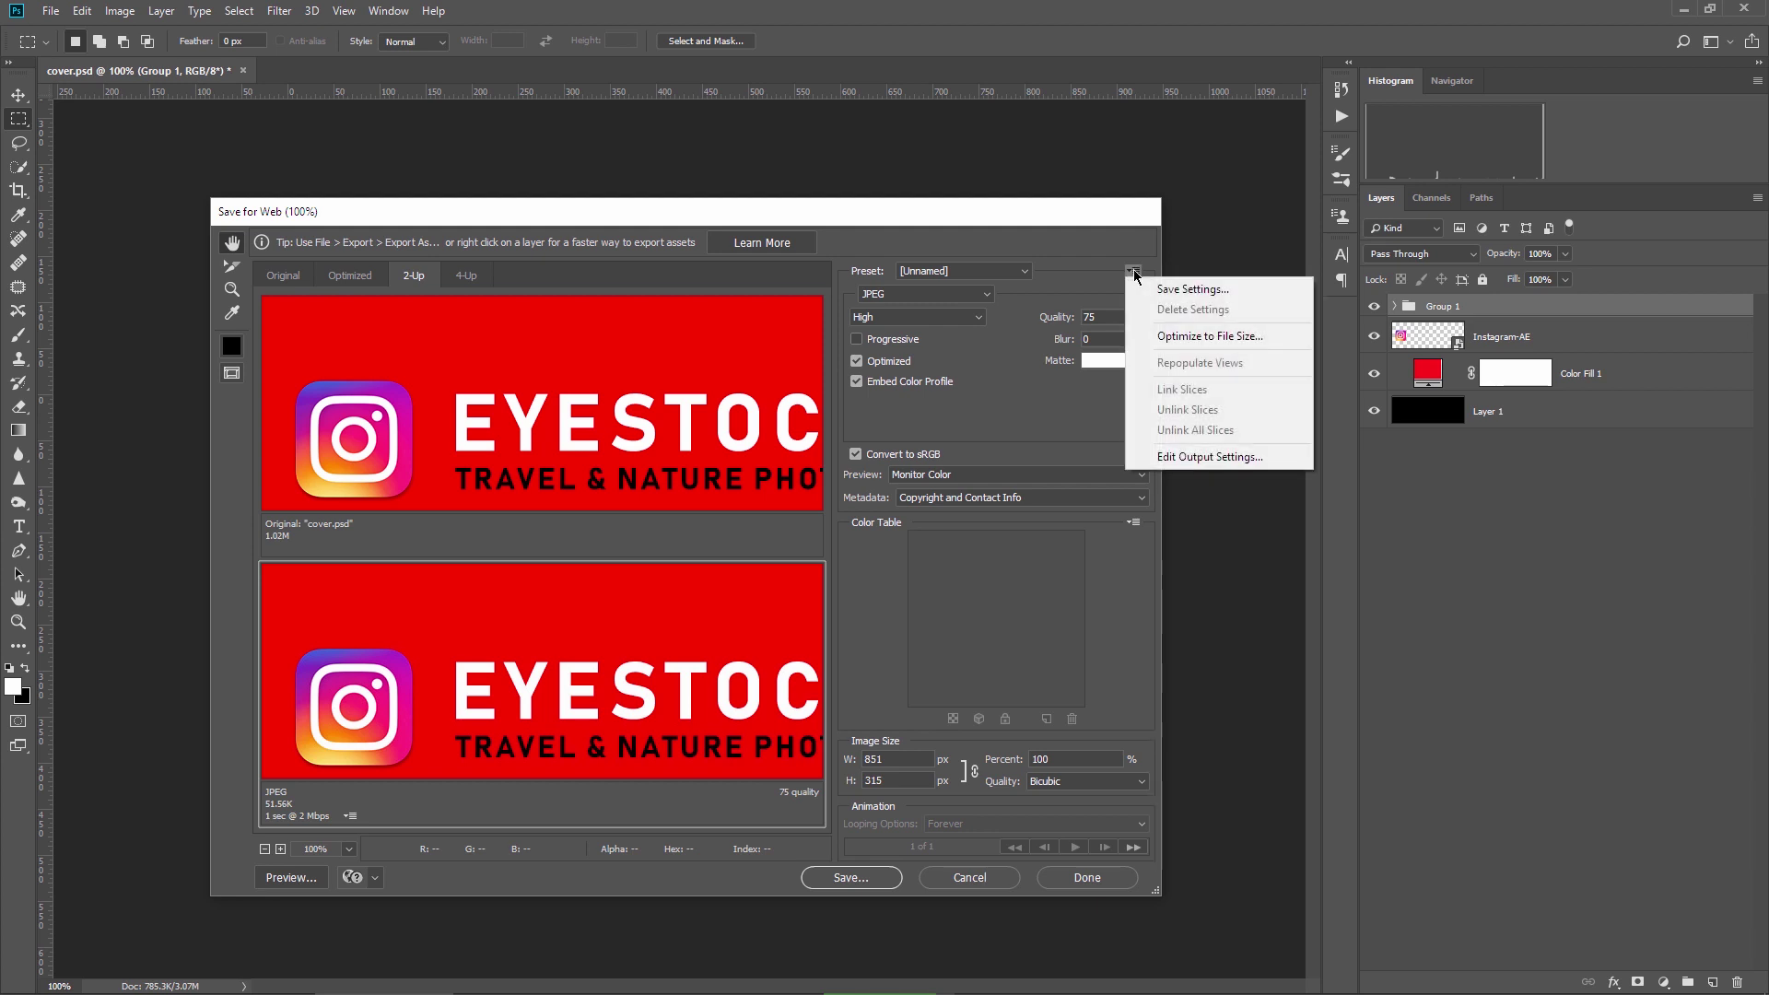
{"action": "left_click", "coordinate": [1152, 337]}
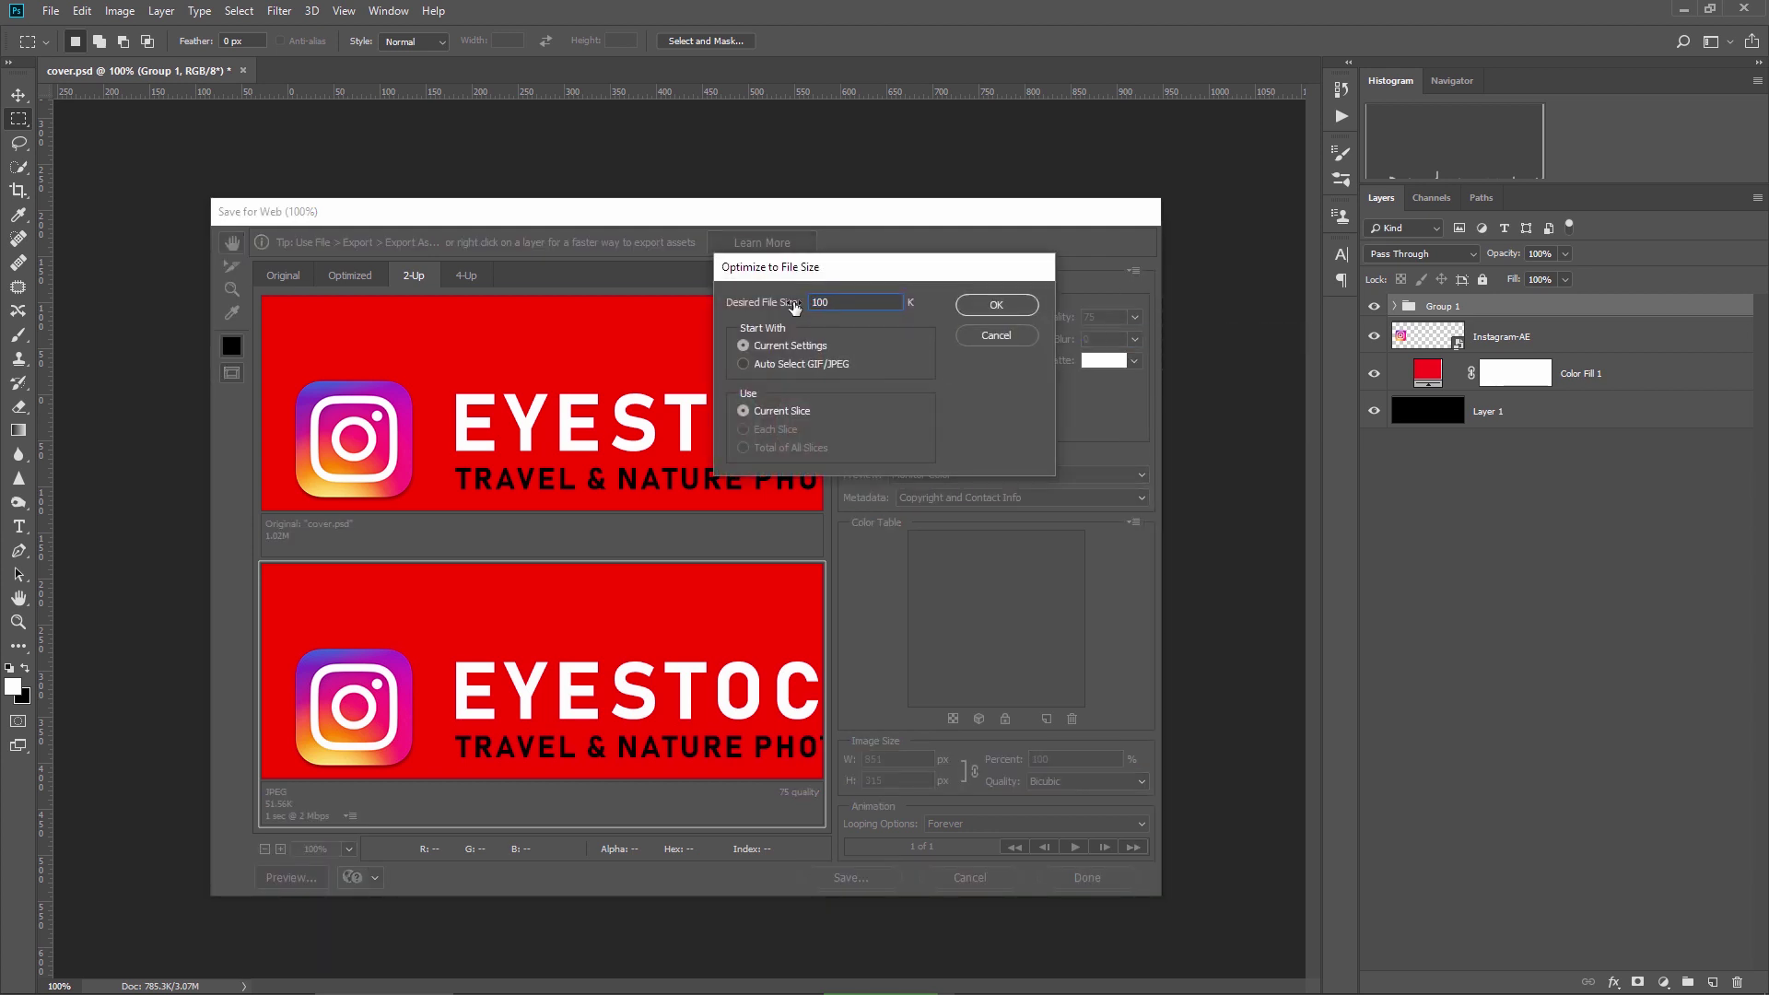
{"action": "left_click", "coordinate": [1003, 308]}
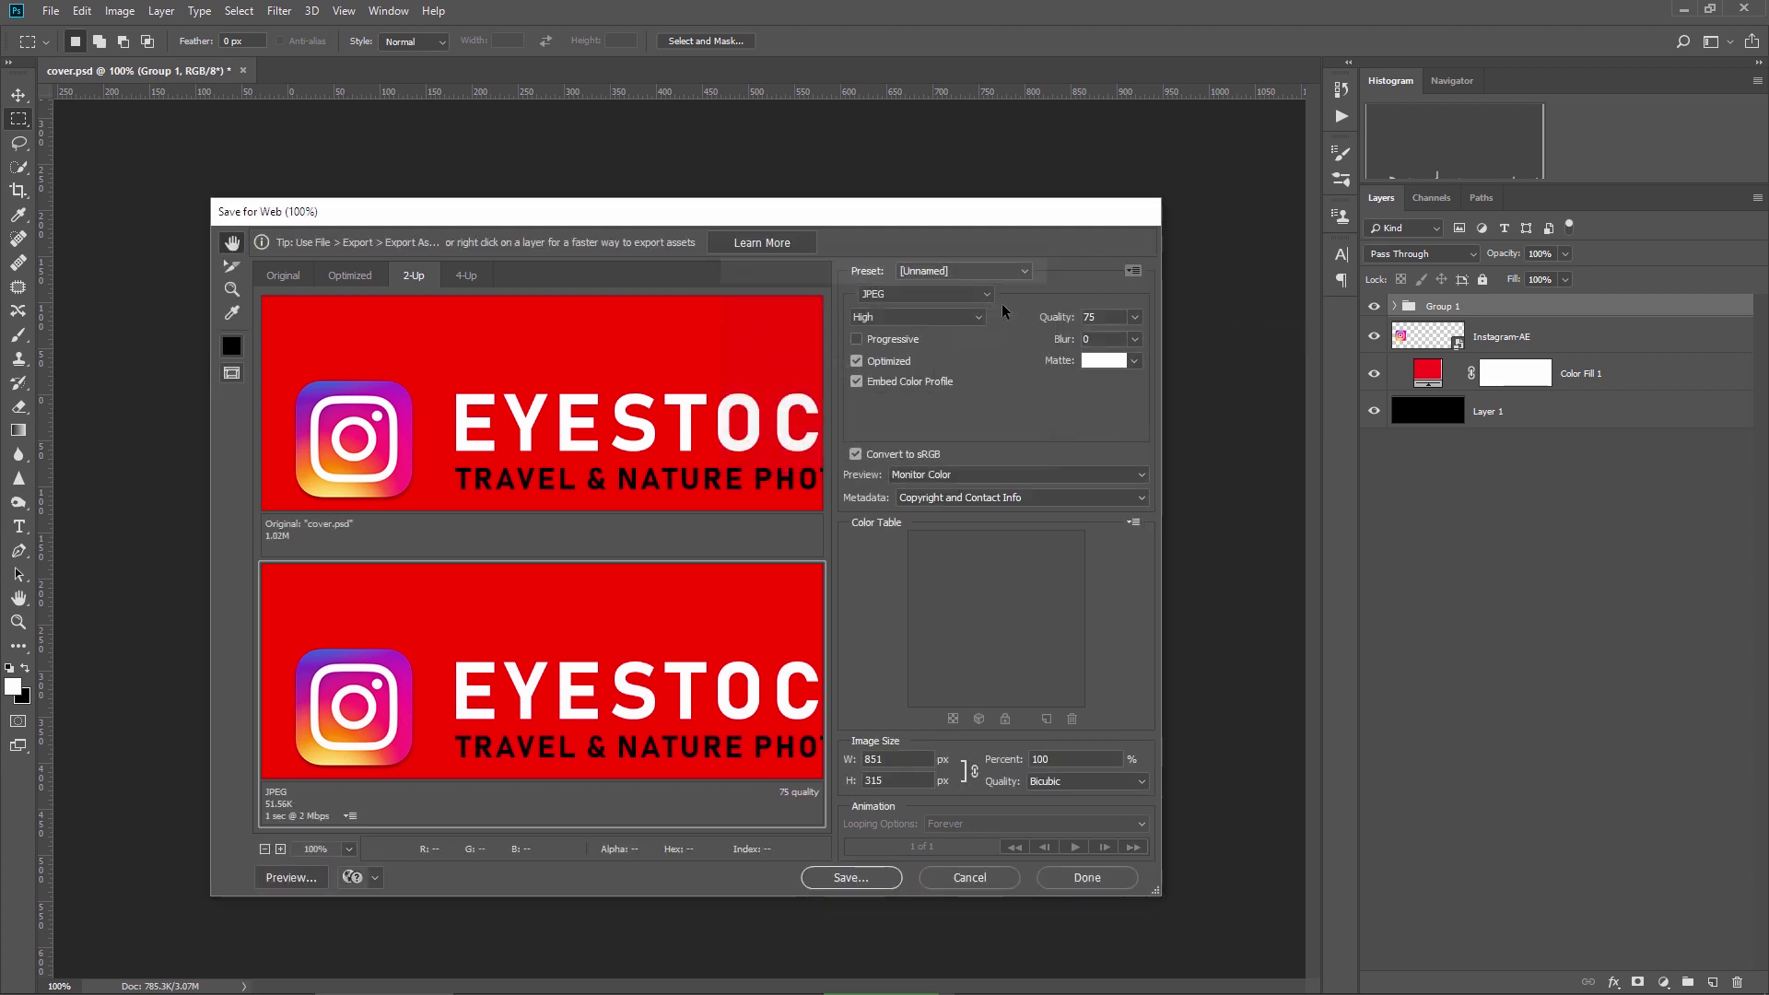
{"action": "left_click_drag", "start_coordinate": [960, 221], "coordinate": [972, 142]}
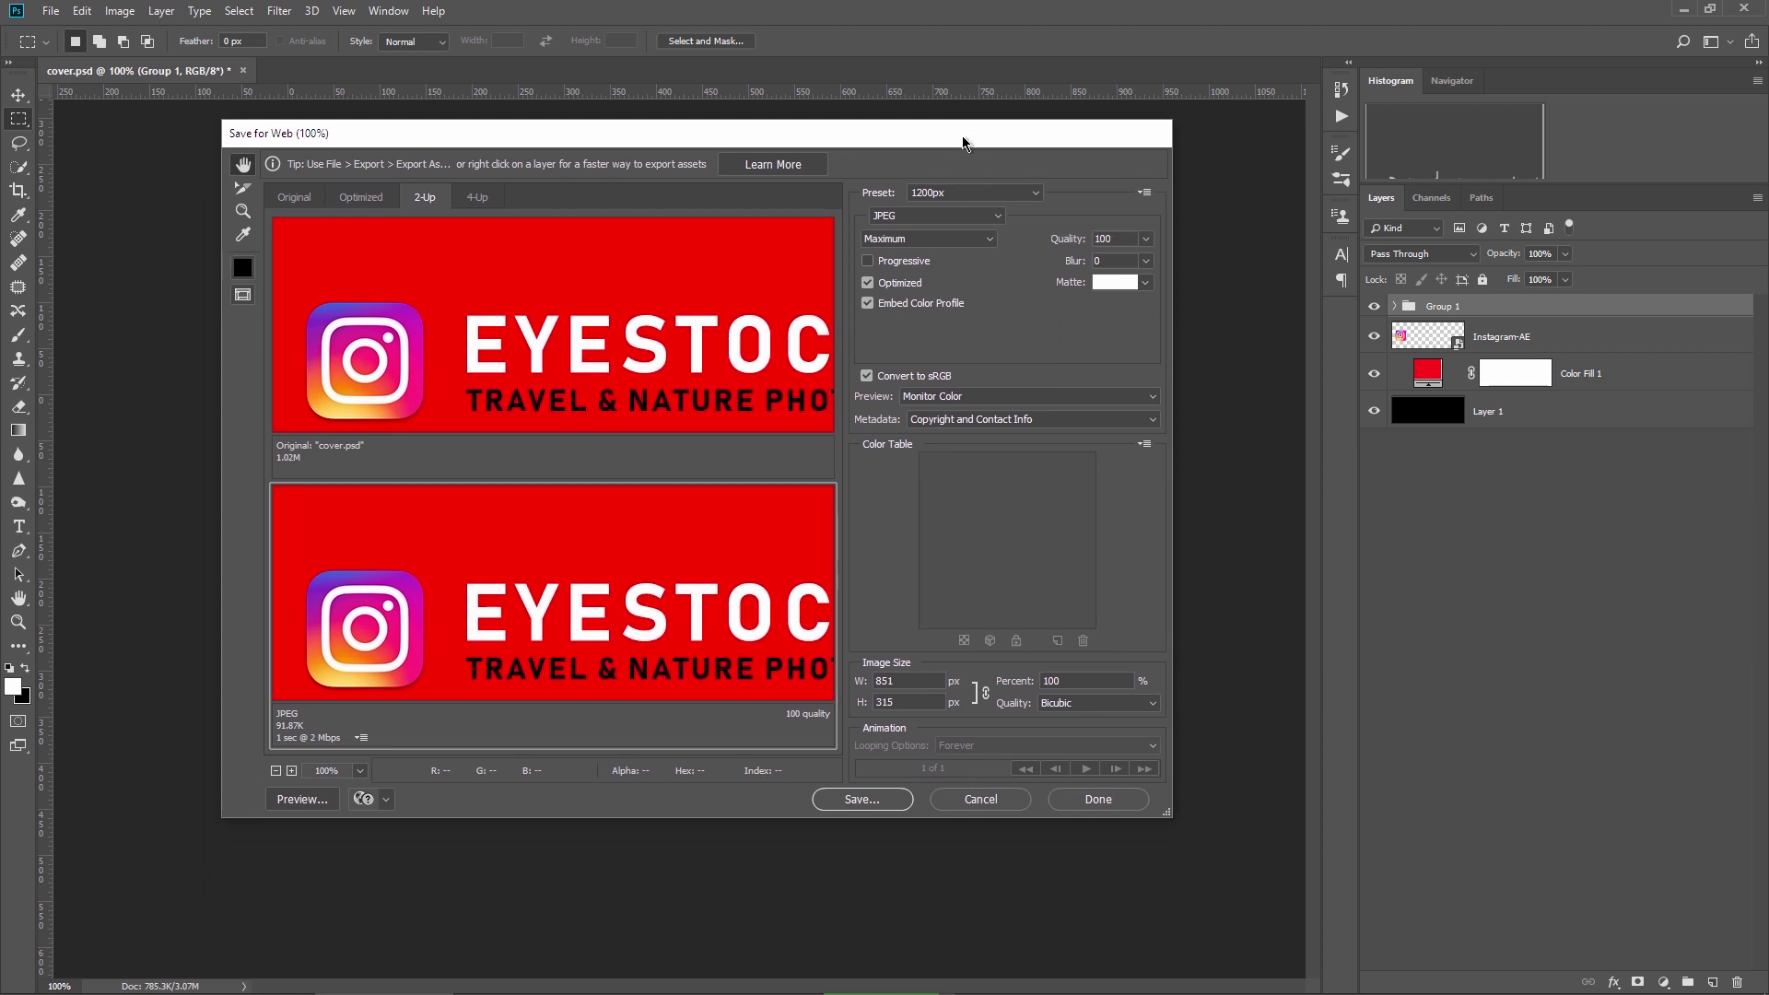
{"action": "left_click", "coordinate": [880, 798]}
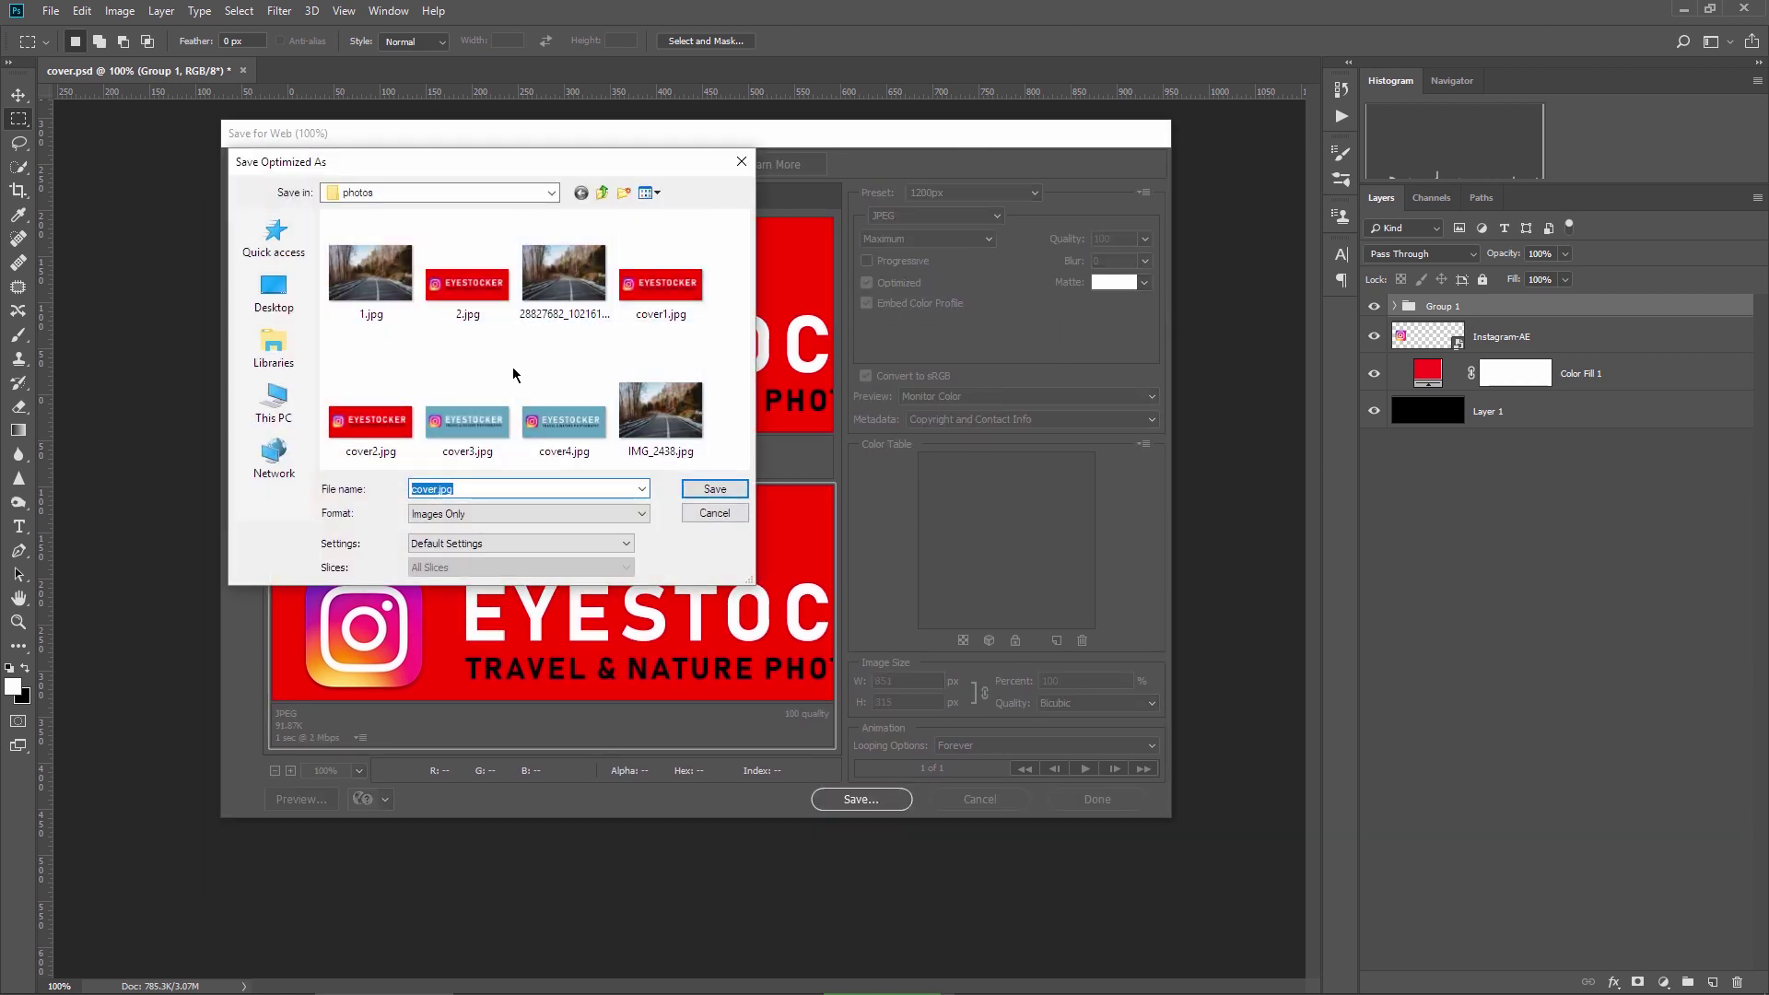